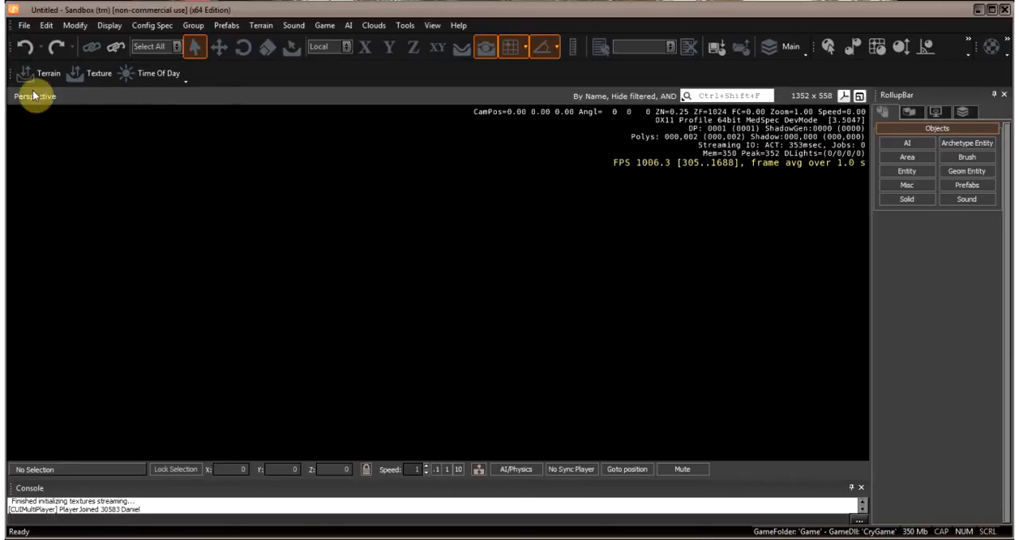
- Start a new level and name it Space_test_level
left_click(23, 27)
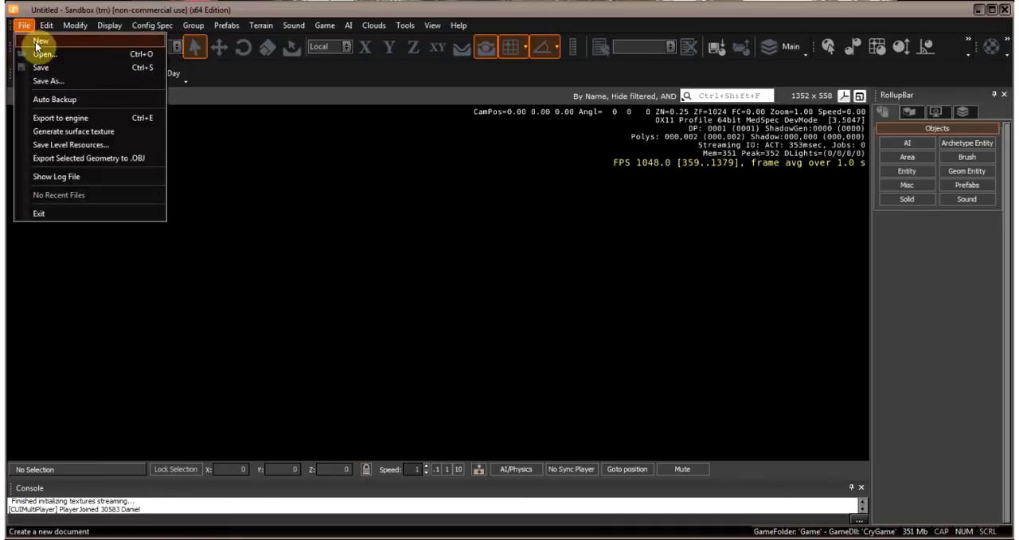
left_click(36, 43)
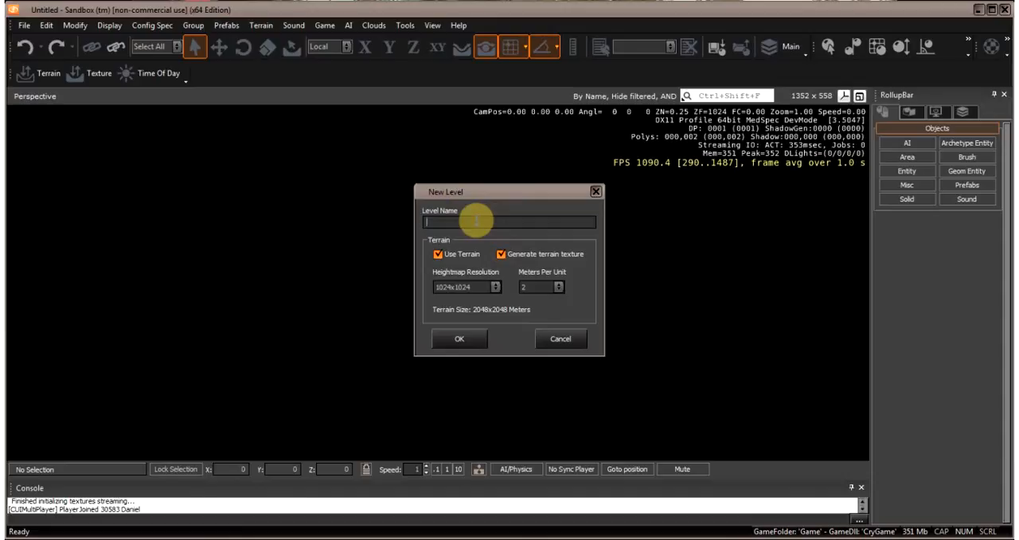
type("Spac")
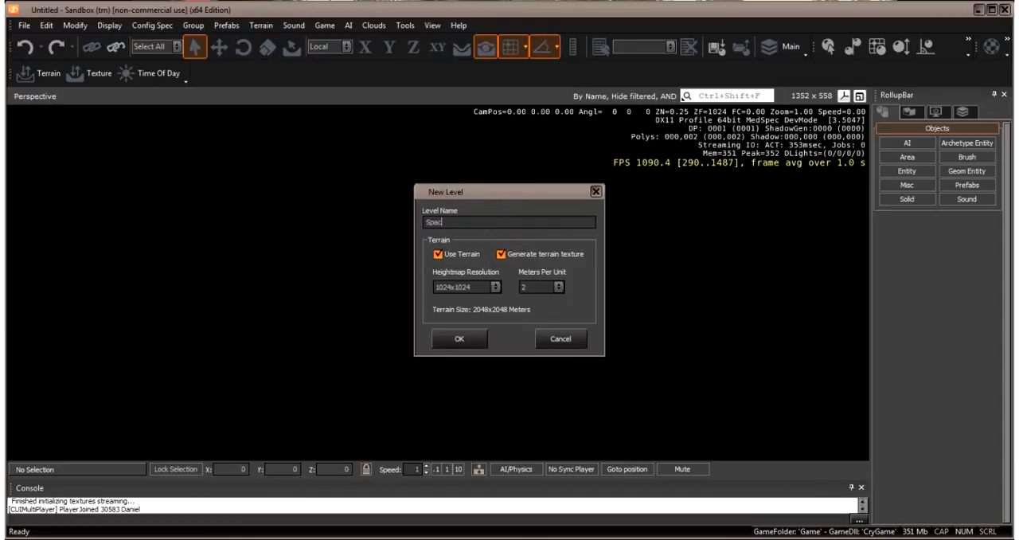
type("e_test_level")
left_click_drag(511, 193, 506, 188)
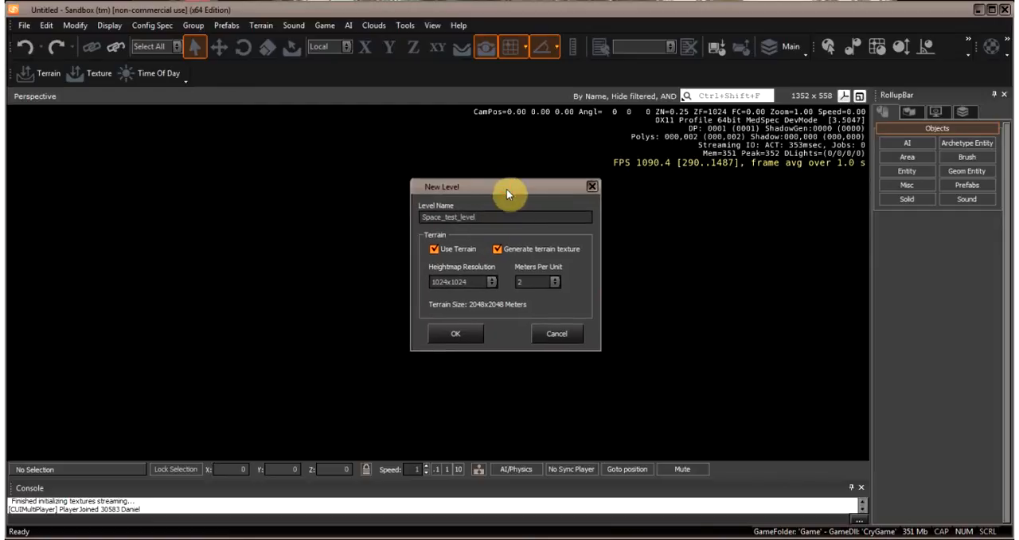
- Disable terrain use and terrain texture generation, and create the level with the project set to <None>
left_click(435, 251)
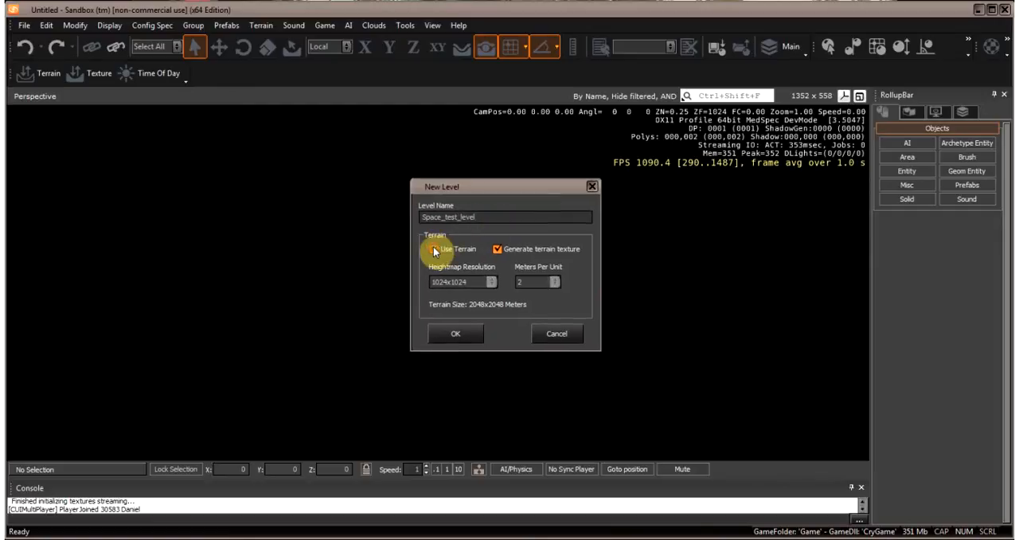
left_click(498, 252)
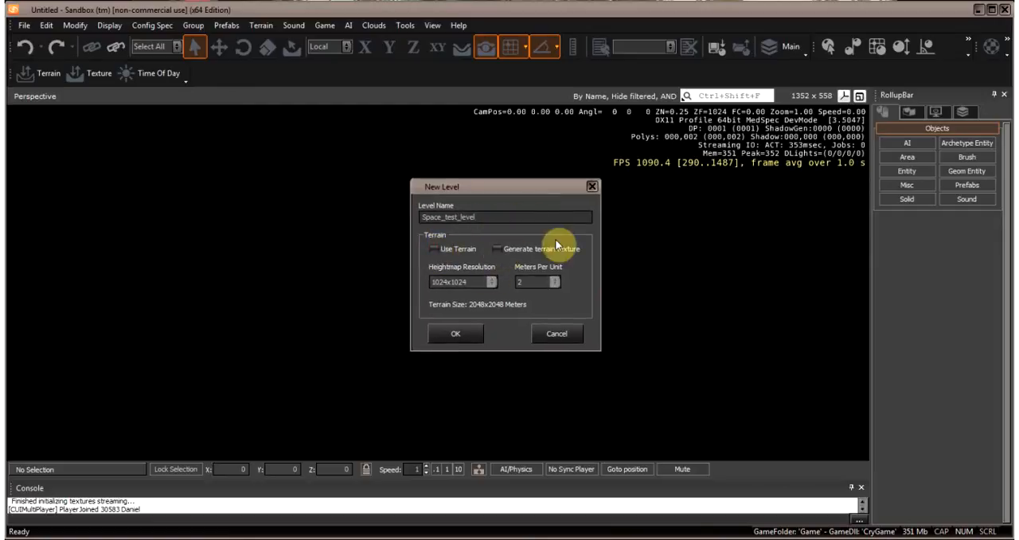
left_click(459, 332)
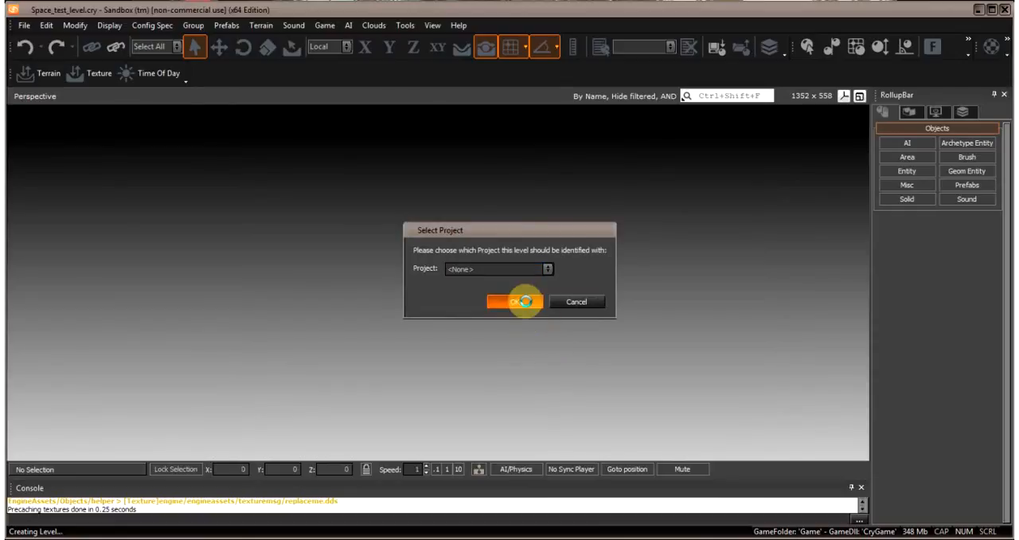
left_click(525, 302)
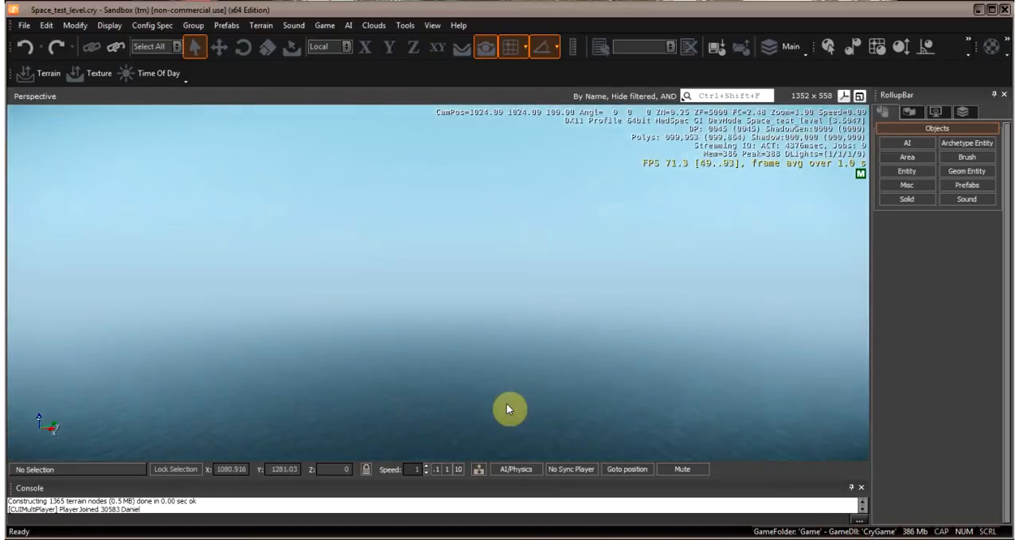
- Fly the camera around the new level to examine the ocean surface and below the water from several angles
right_click_drag(507, 404, 507, 403)
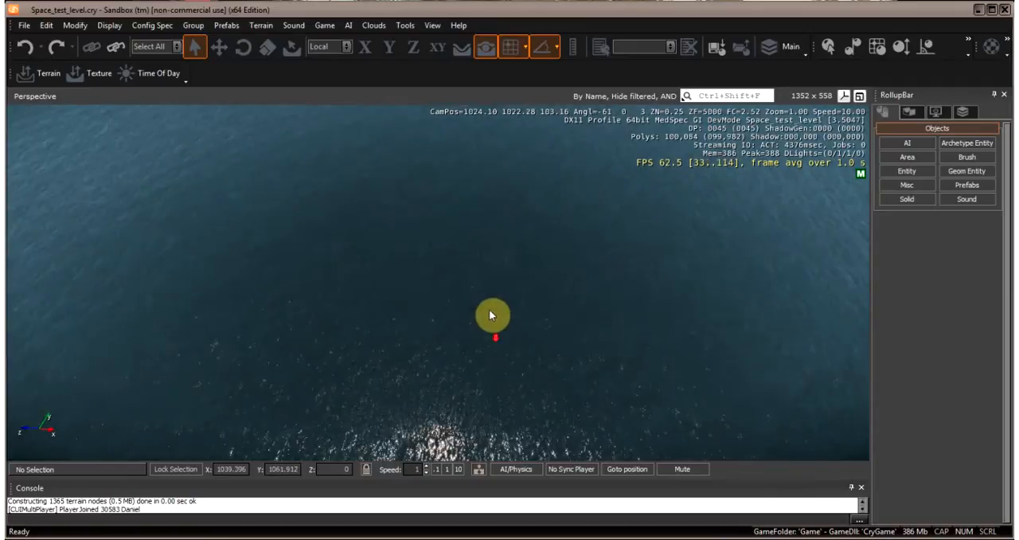
scroll(503, 308, "up", 4)
scroll(503, 307, "up", 3)
right_click_drag(522, 320, 514, 389)
scroll(514, 363, "up", 2)
scroll(515, 388, "up", 2)
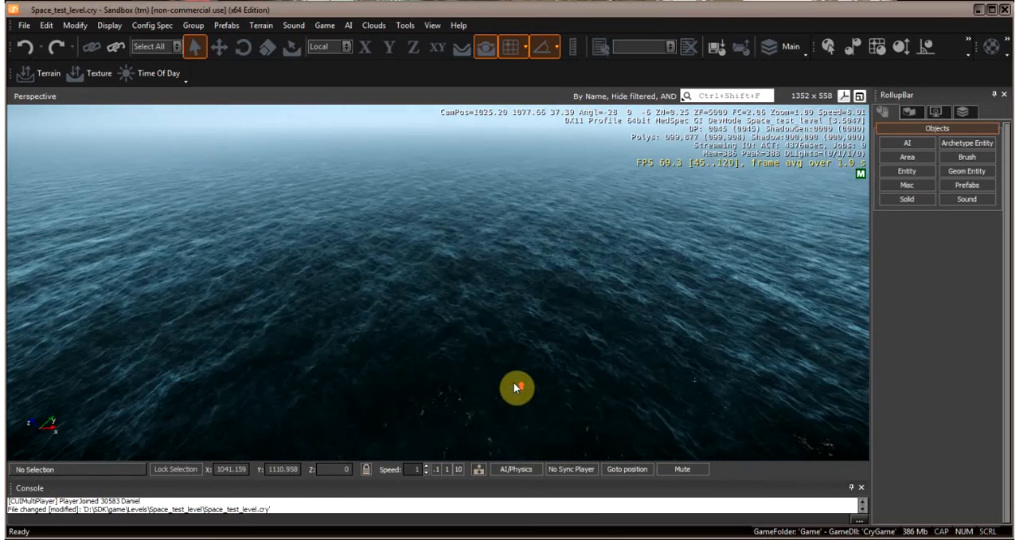
scroll(515, 386, "up", 4)
right_click_drag(500, 357, 489, 369)
scroll(513, 391, "up", 2)
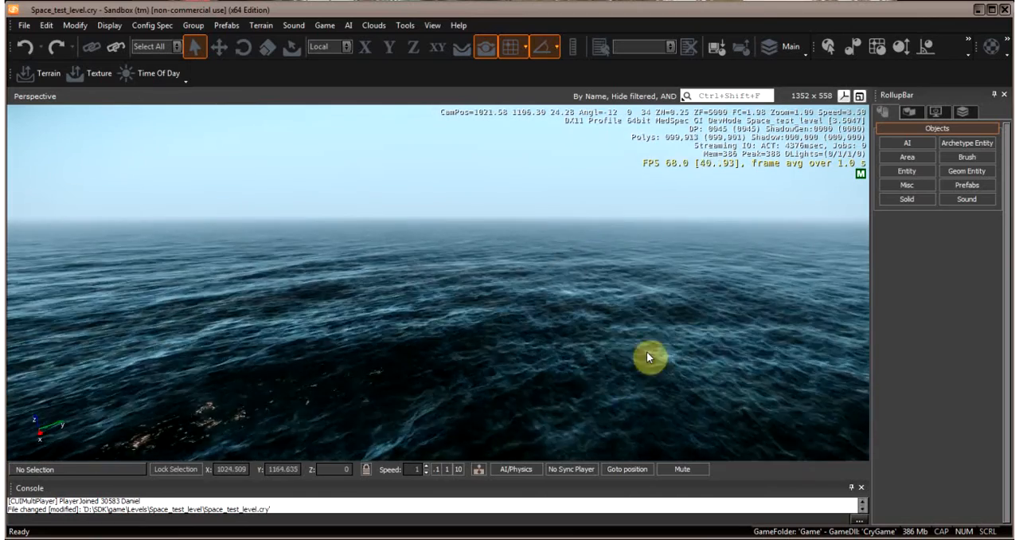
scroll(518, 328, "up", 1)
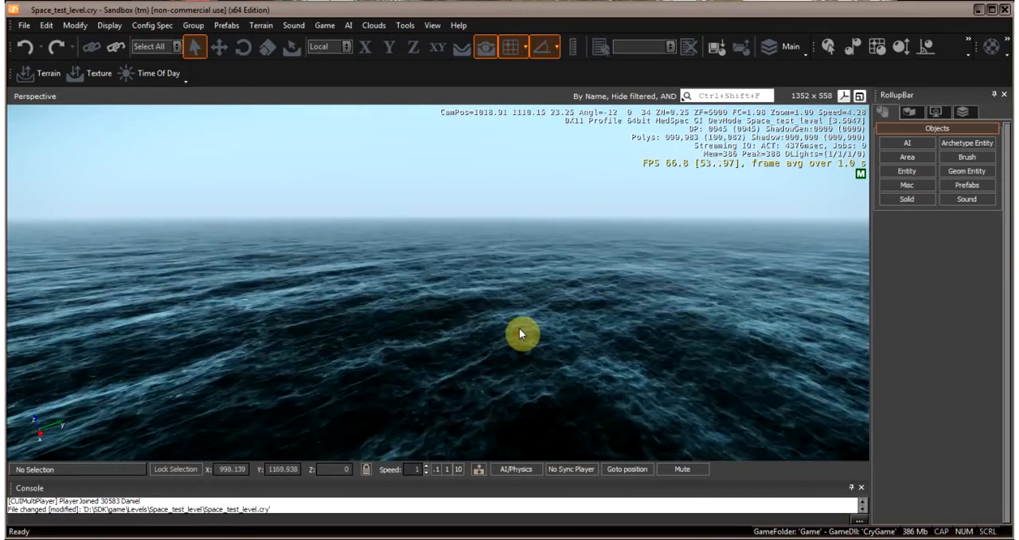
right_click_drag(550, 355, 551, 354)
right_click_drag(562, 313, 601, 297)
scroll(545, 292, "up", 3)
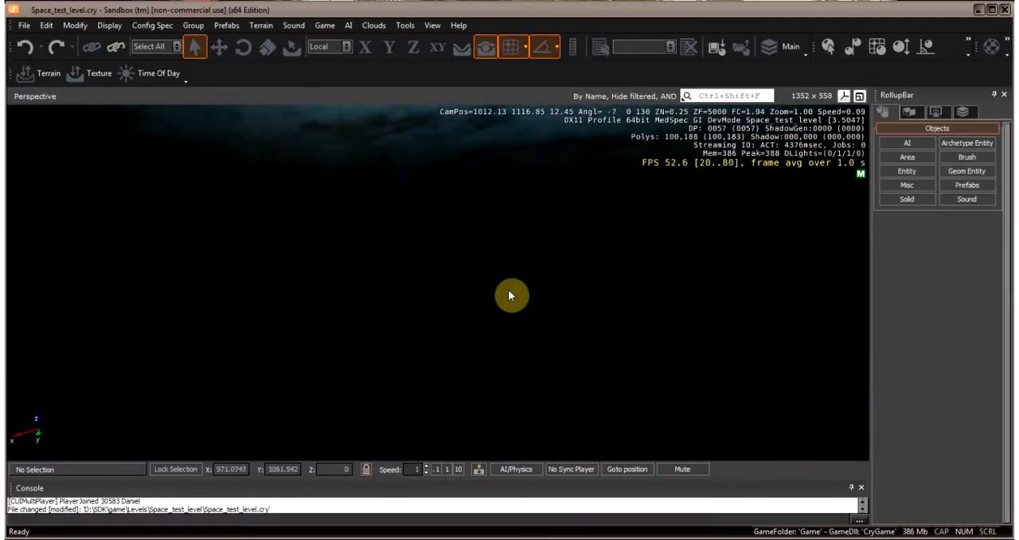
scroll(666, 272, "down", 10)
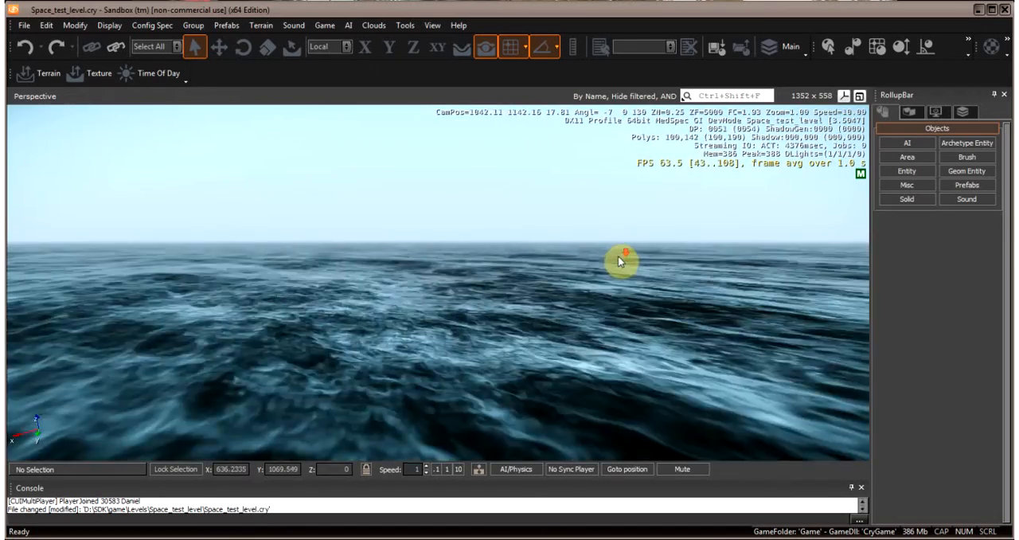
right_click_drag(609, 241, 610, 238)
scroll(610, 234, "down", 3)
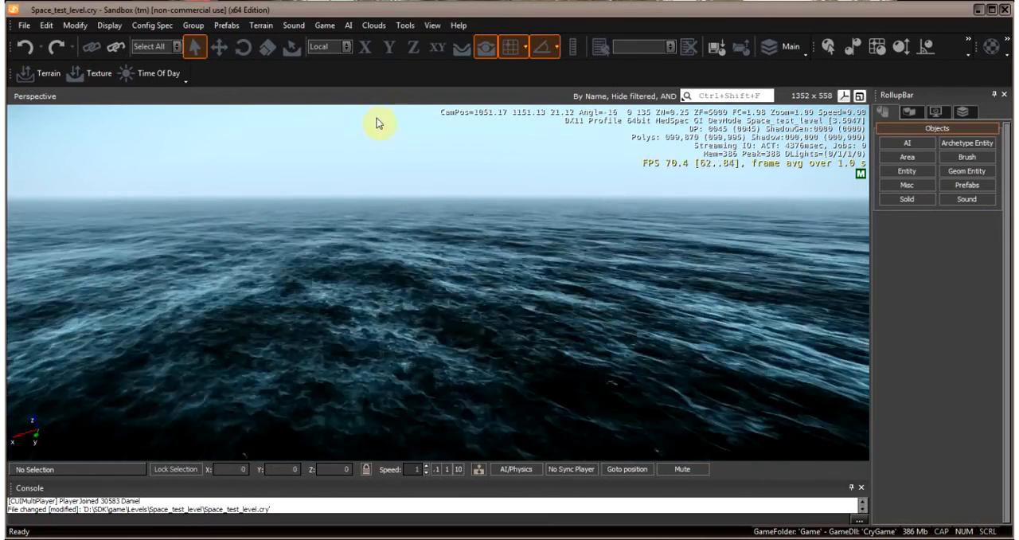
- Remove the ocean from the level with the Terrain Editor, and close the editor to check the empty scene
left_click(265, 27)
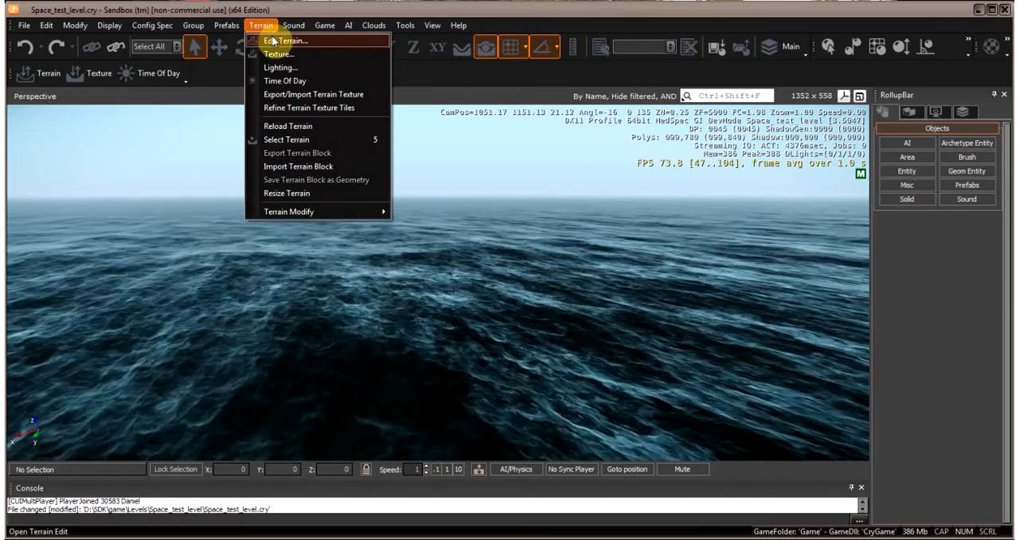
left_click(272, 41)
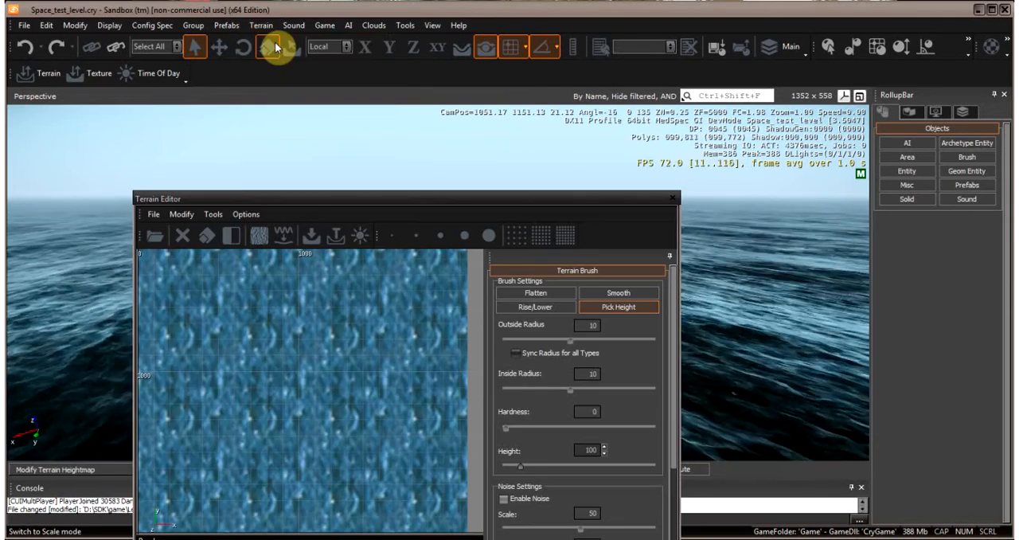
left_click_drag(352, 202, 364, 148)
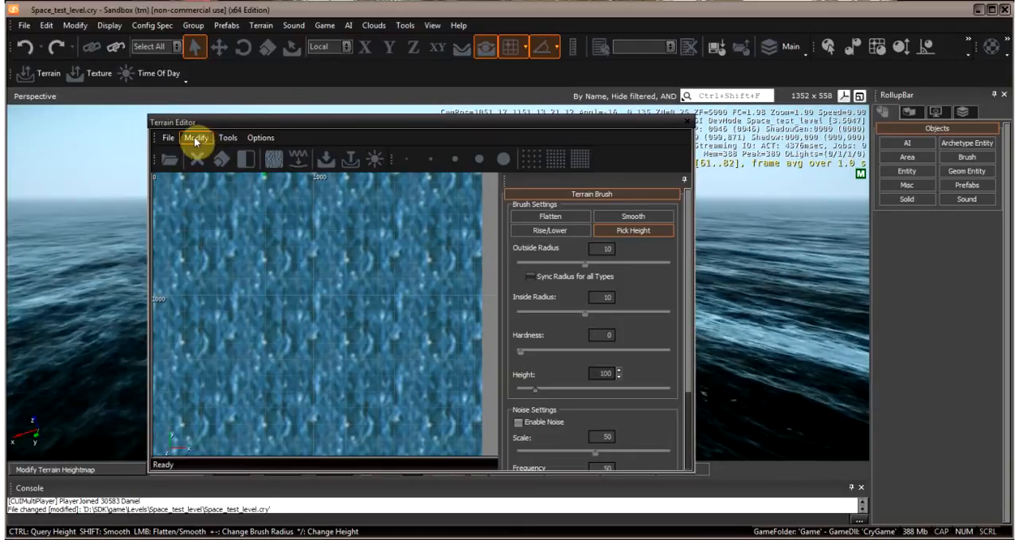
left_click(196, 141)
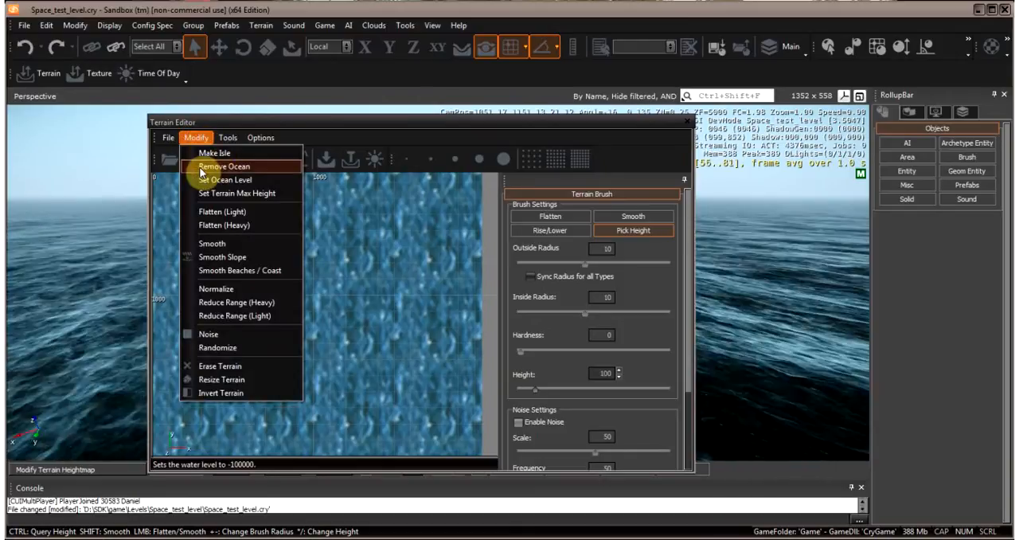
left_click(227, 167)
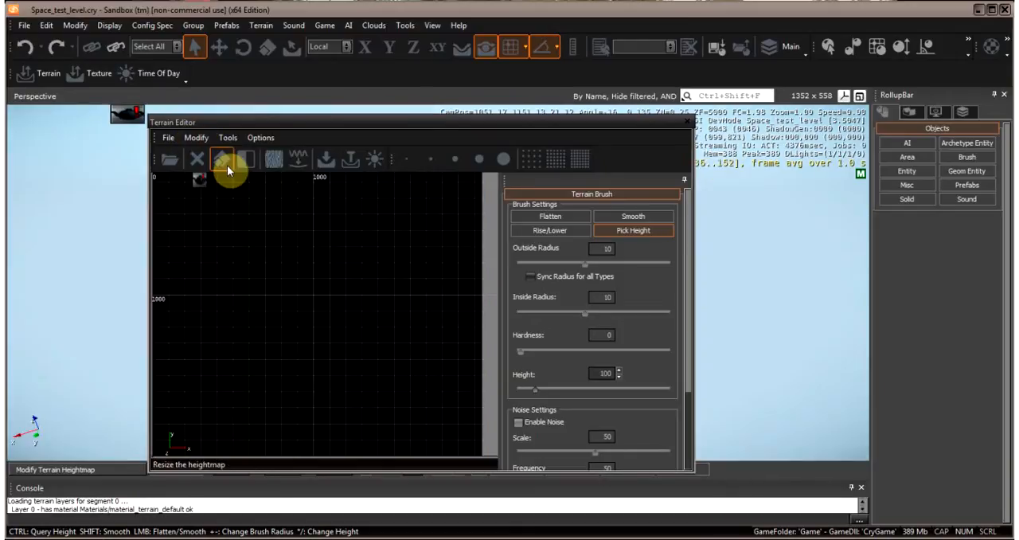
left_click(689, 123)
right_click_drag(520, 271, 521, 270)
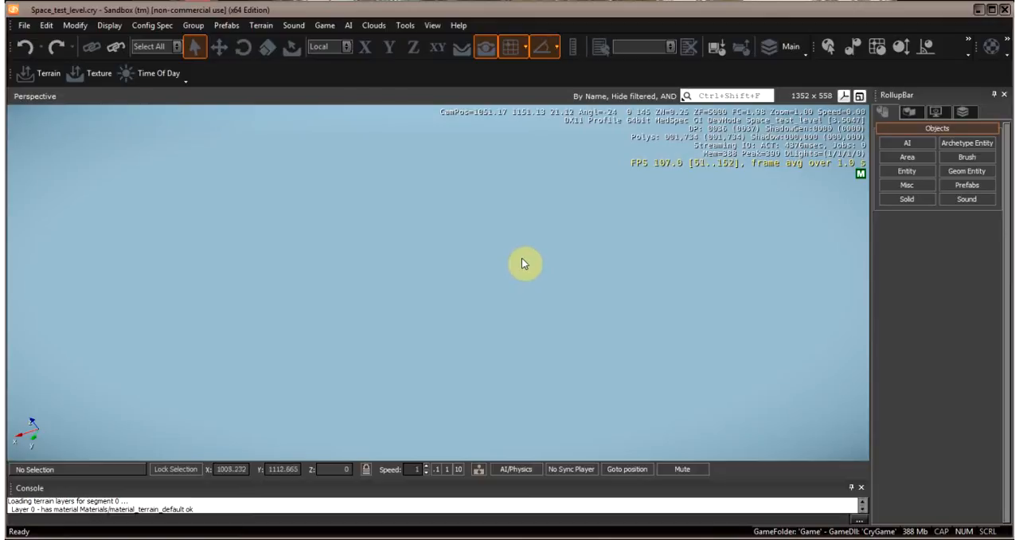
mouse_move(549, 252)
right_mouse_down()
mouse_move(539, 275)
mouse_move(566, 242)
right_mouse_up()
right_click_drag(507, 280, 481, 284)
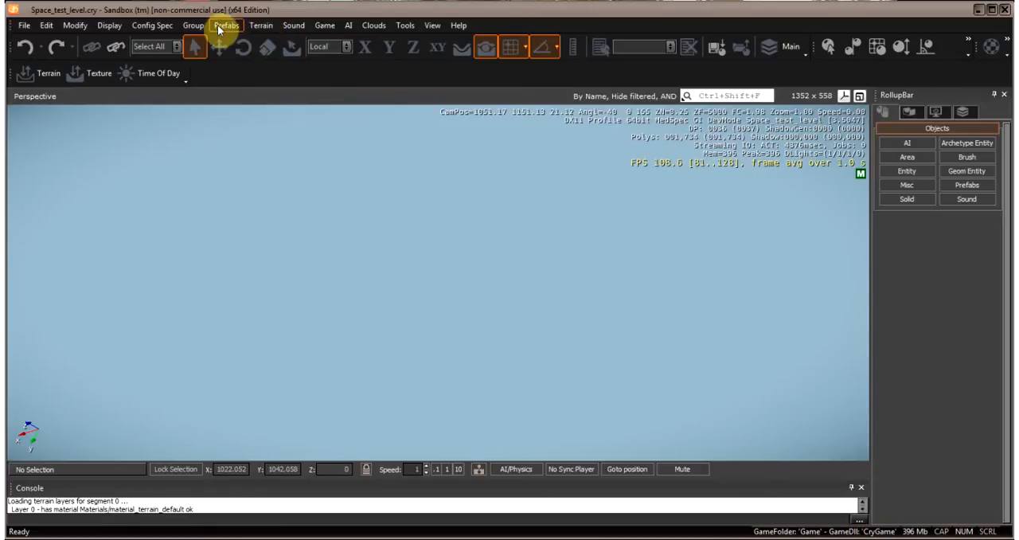
- Open the Time Of Day editor, bring it fully into view and enlarge it so the parameter list is readable
left_click(253, 27)
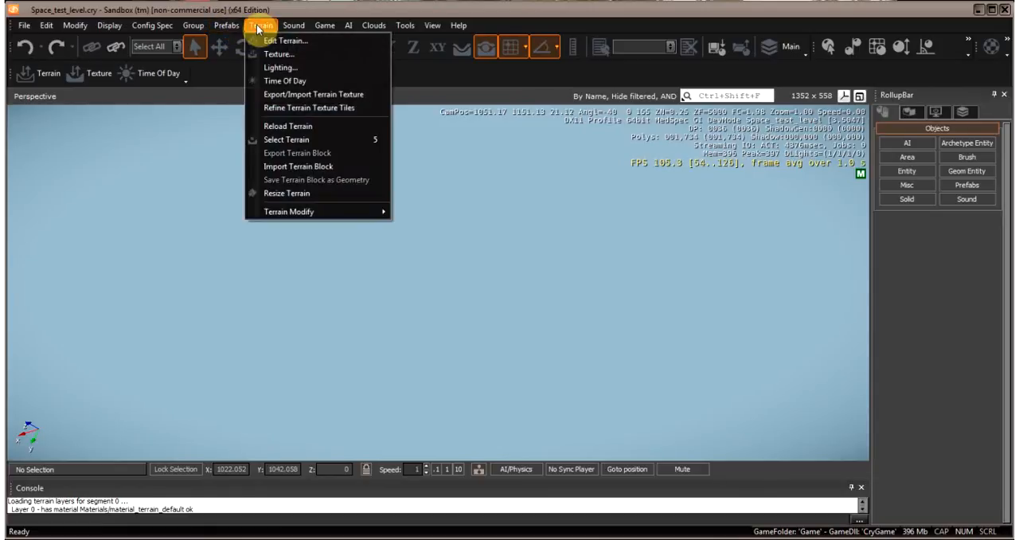
left_click(288, 82)
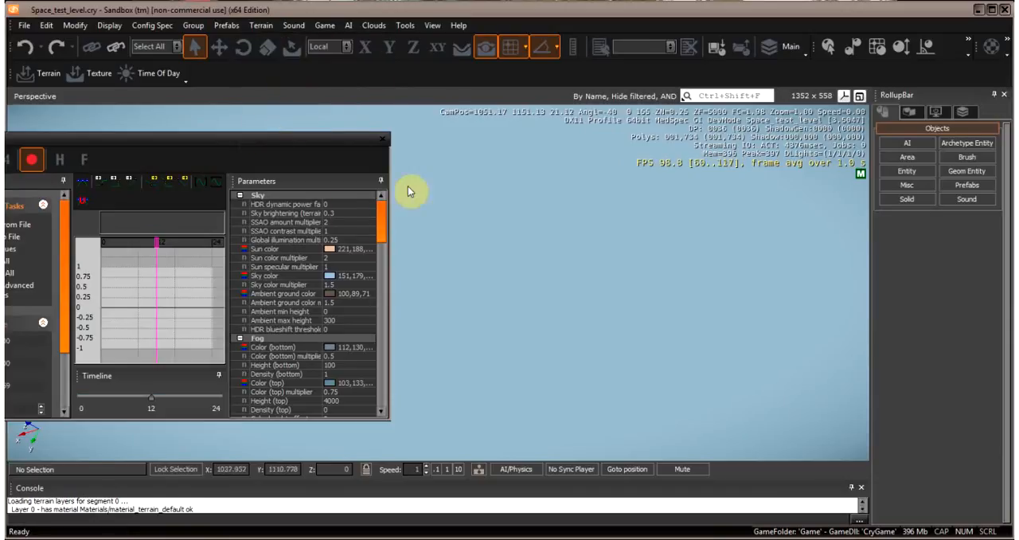
left_click_drag(253, 144, 550, 134)
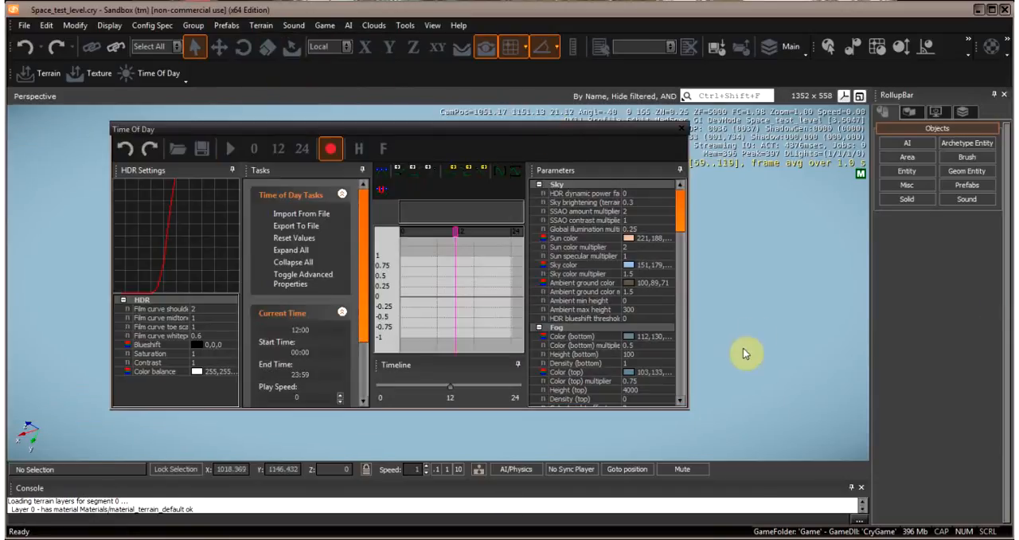
left_click_drag(688, 405, 758, 459)
scroll(758, 250, "down", 3)
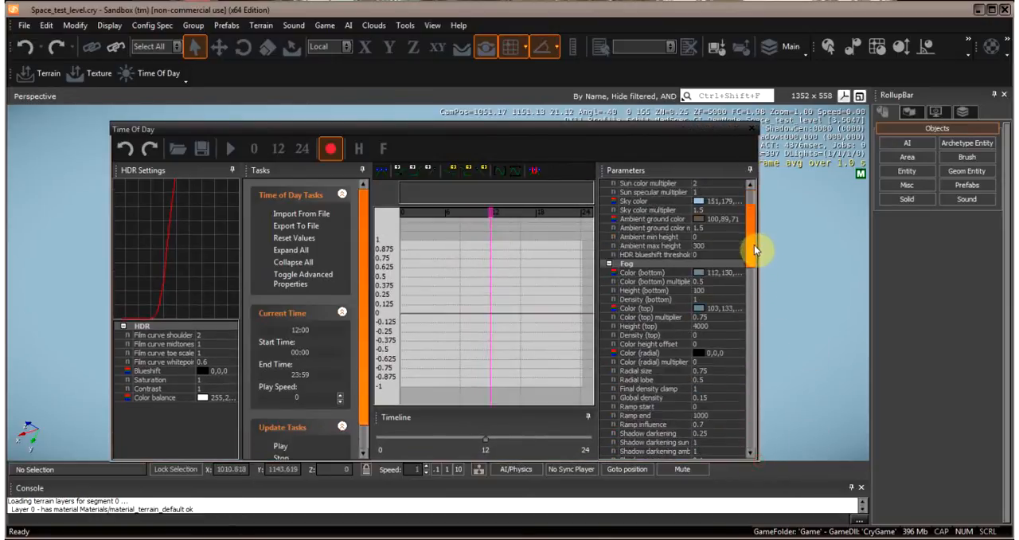
scroll(757, 250, "up", 3)
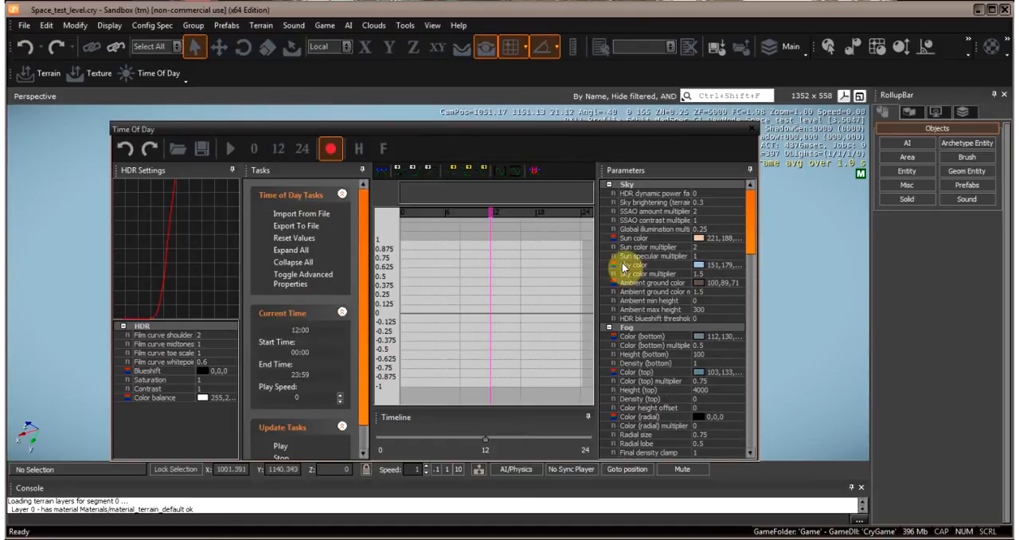
left_click_drag(510, 135, 536, 114)
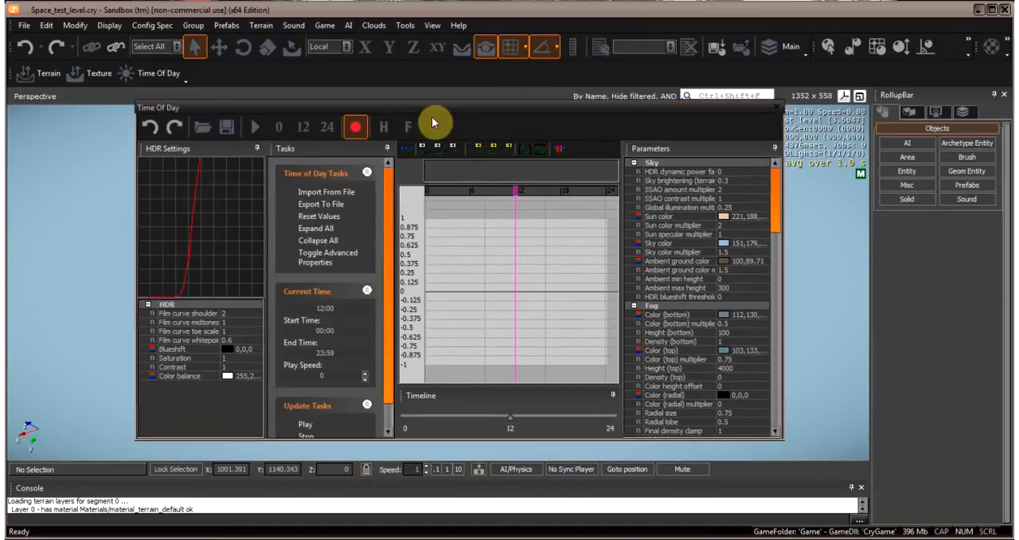
- Toggle the advanced Time Of Day properties off and back on, and review the Sky and Fog parameters
left_click(354, 262)
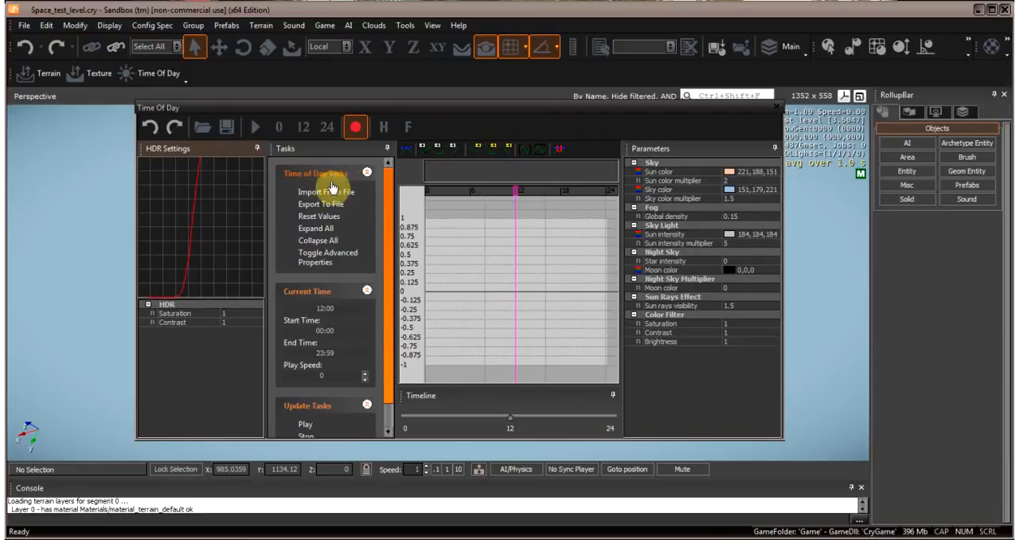
left_click(322, 261)
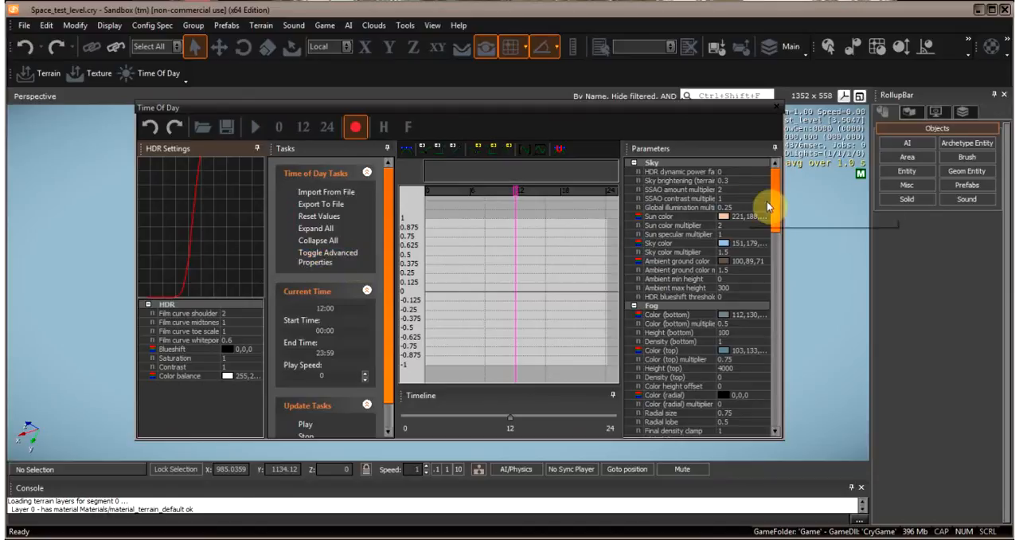
left_click_drag(776, 196, 774, 169)
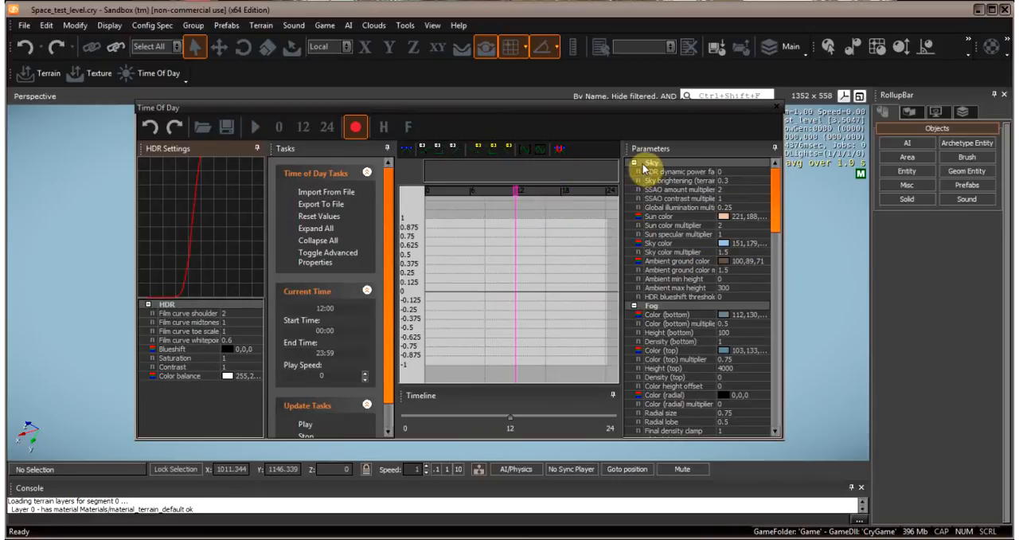
mouse_move(780, 207)
left_mouse_down()
mouse_move(781, 403)
mouse_move(783, 190)
mouse_move(773, 307)
mouse_move(774, 225)
left_mouse_up()
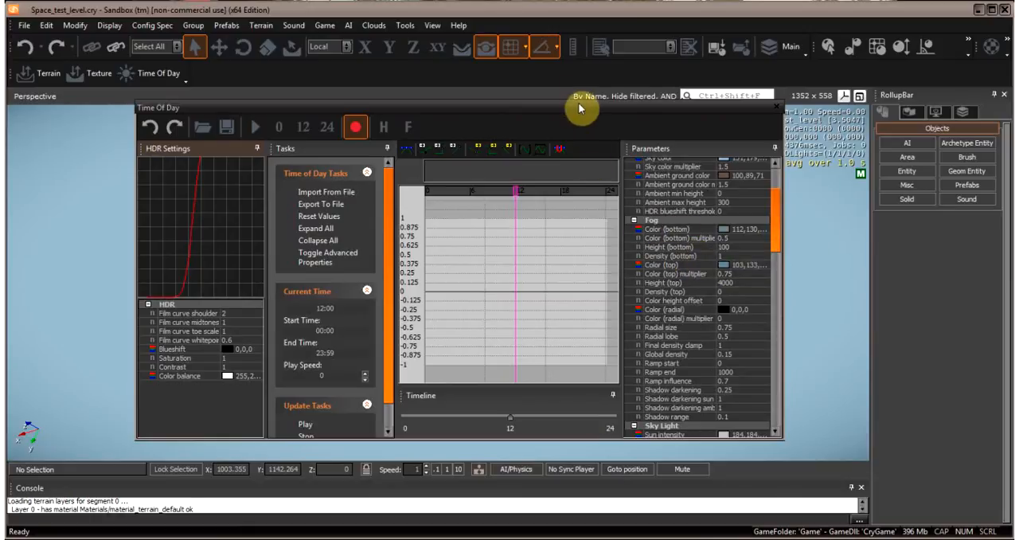
left_click_drag(579, 113, 428, 109)
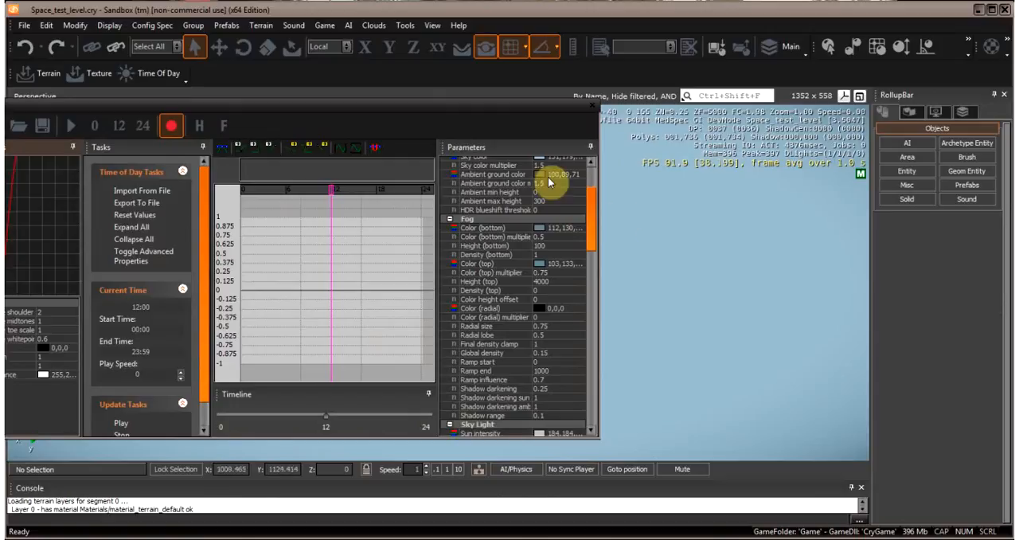
left_click_drag(427, 113, 598, 106)
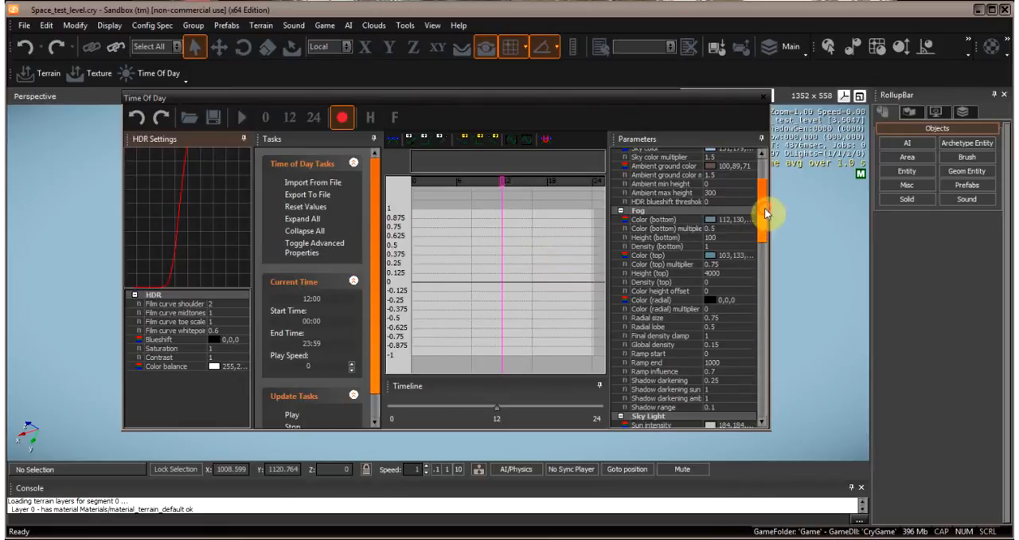
left_click_drag(766, 214, 766, 185)
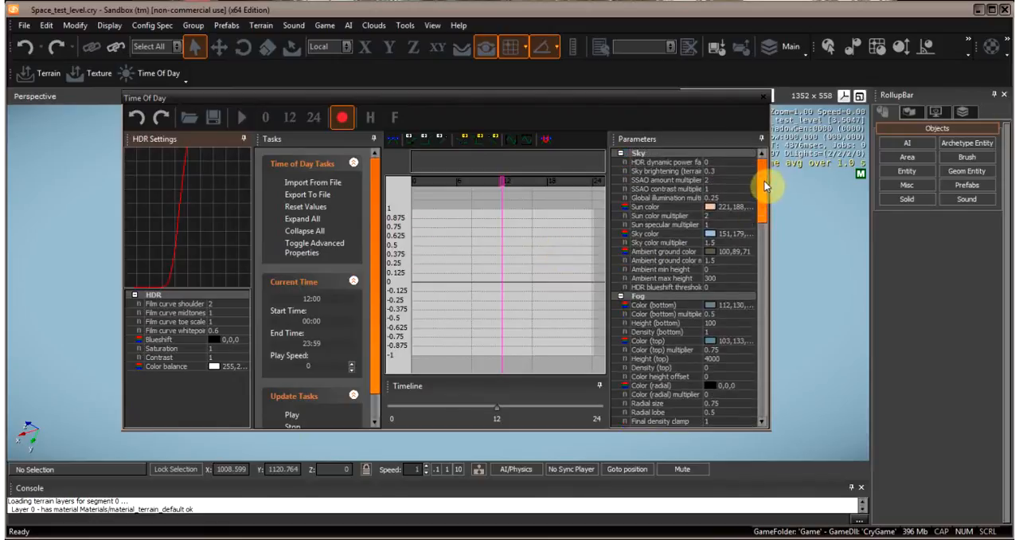
- Darken the Fog Color (bottom) to near-black 18,21,24 and look around the uncovered viewport to check the sky
scroll(763, 196, "down", 3)
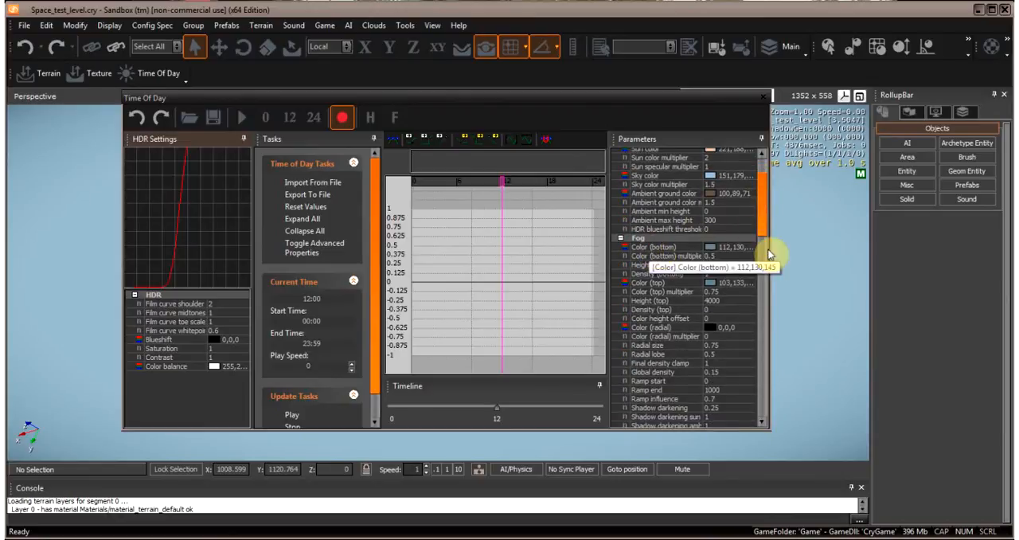
left_click(724, 251)
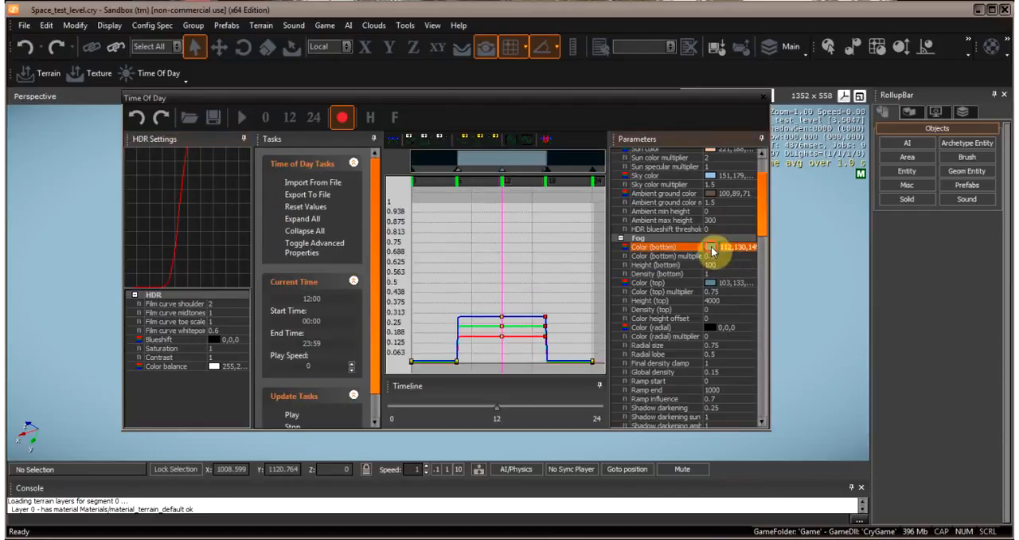
left_click(711, 248)
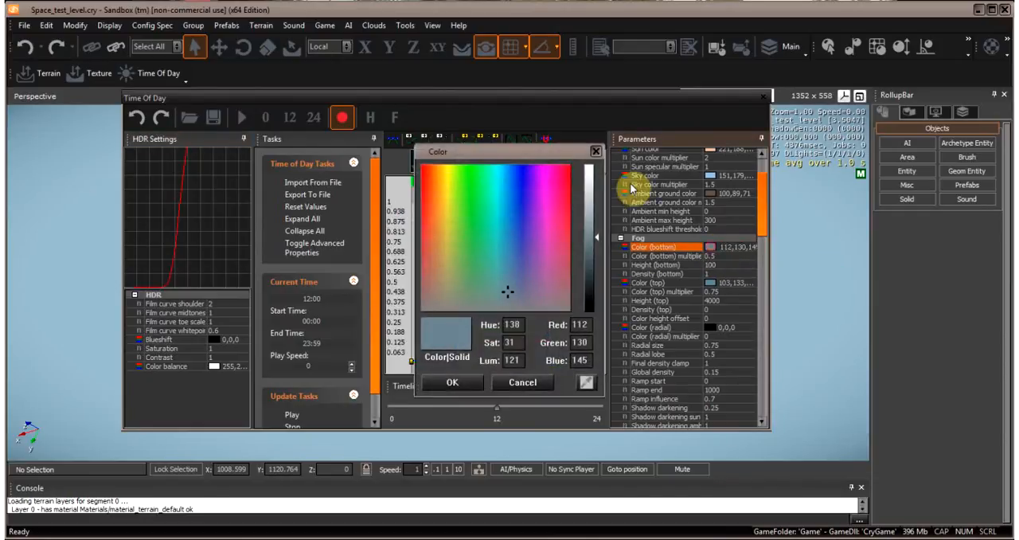
left_click(596, 152)
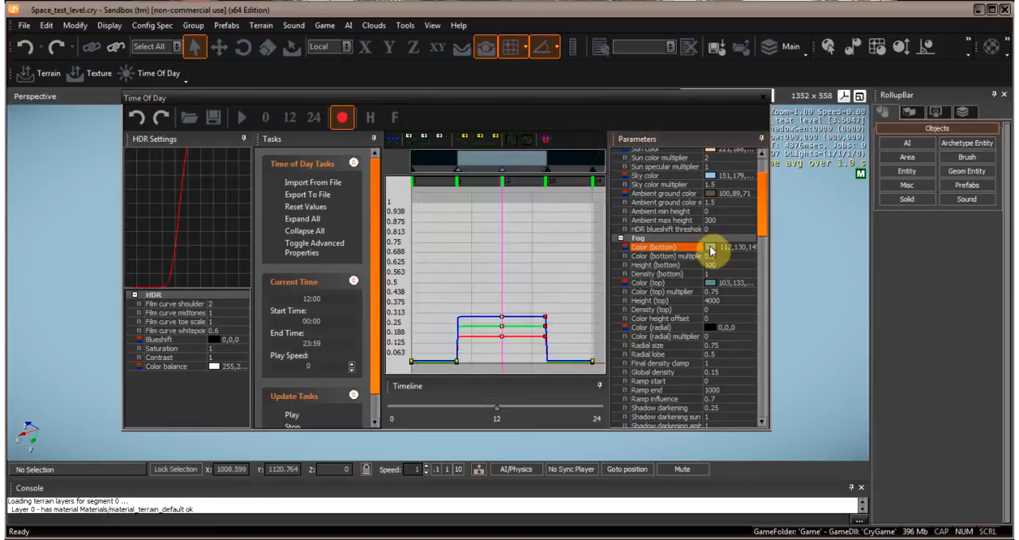
left_click(710, 250)
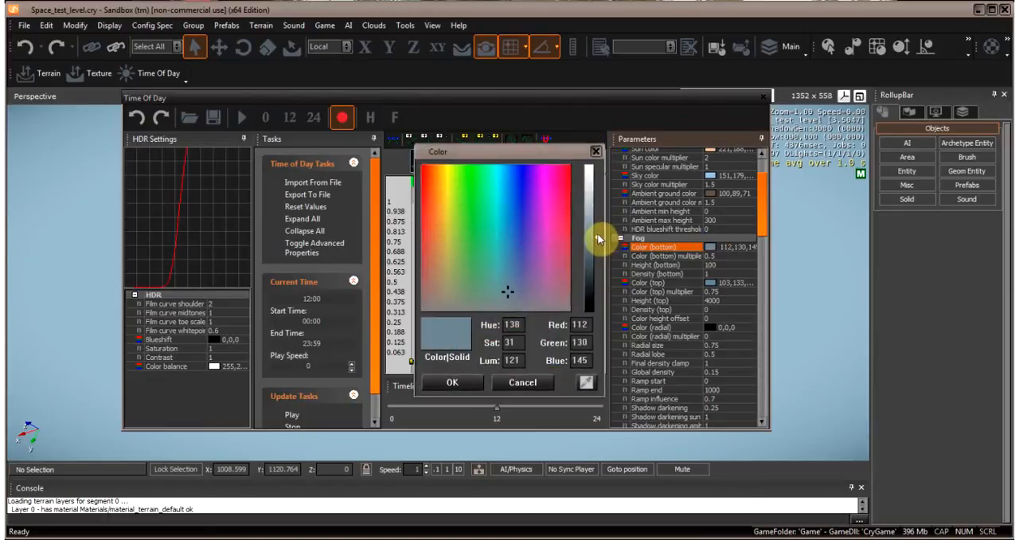
left_click_drag(598, 241, 596, 309)
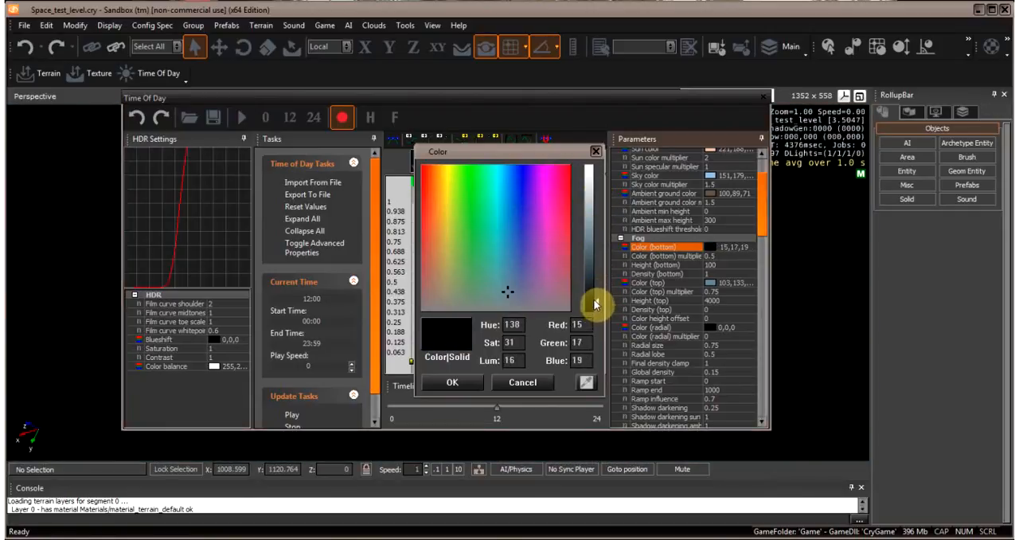
left_click(452, 382)
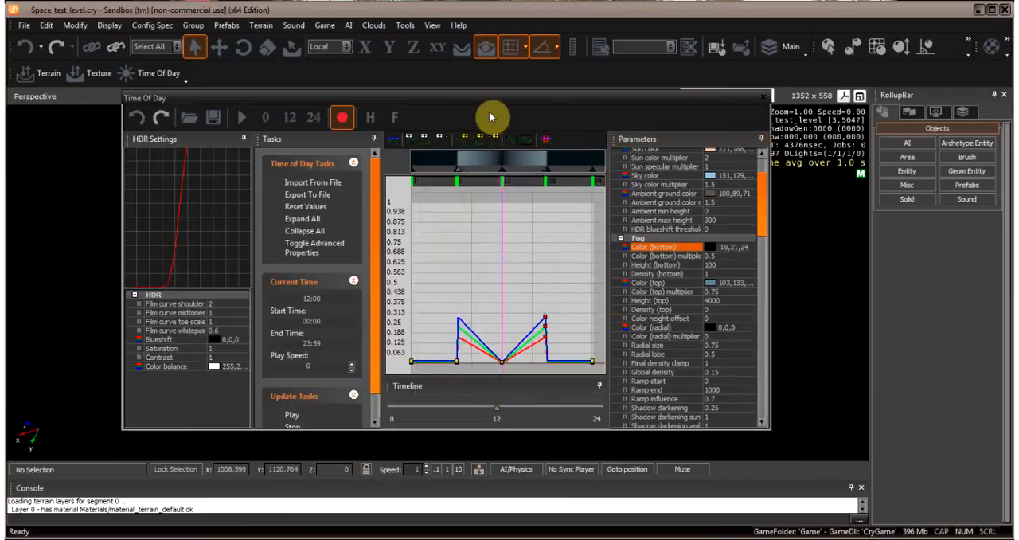
left_click_drag(518, 105, 339, 118)
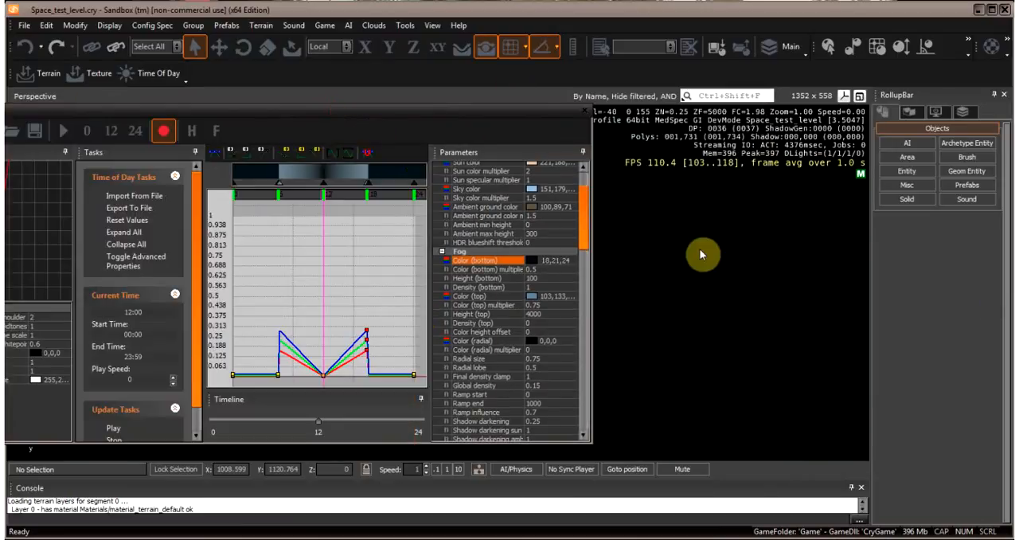
right_click_drag(749, 213, 748, 211)
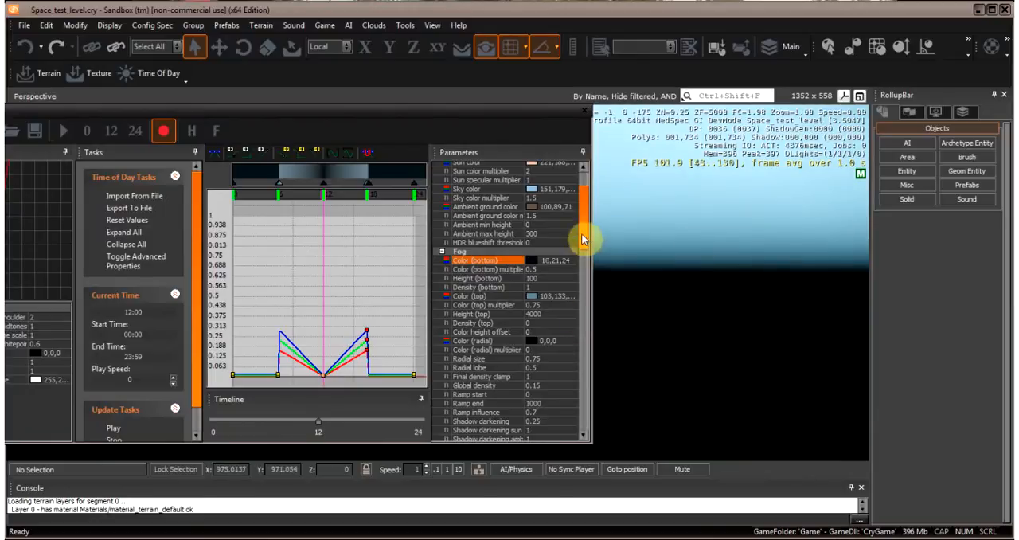
- Darken the Fog Color (top) to a near-black 10,6,13 and check the upper sky in the viewport
scroll(583, 245, "down", 2)
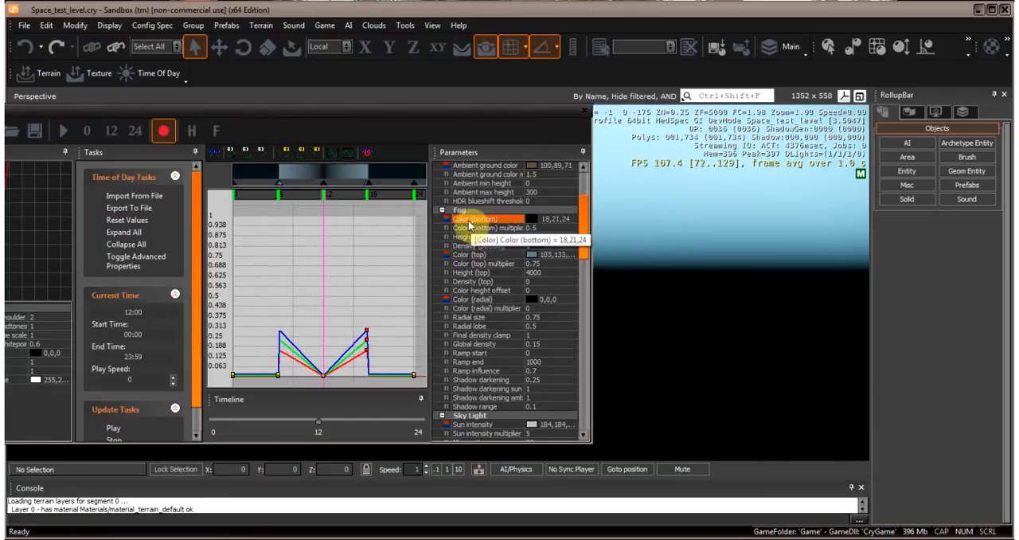
left_click(476, 255)
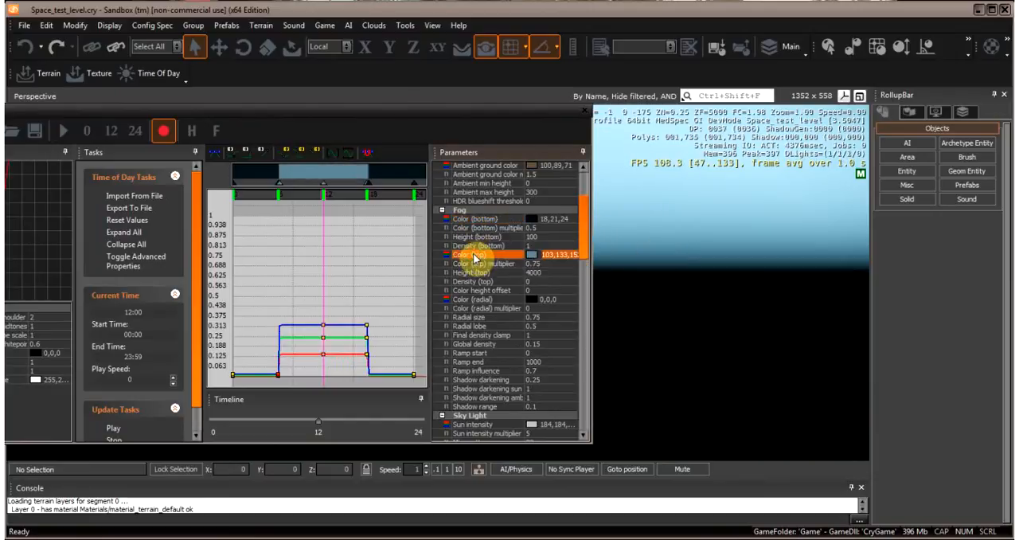
double_click(533, 258)
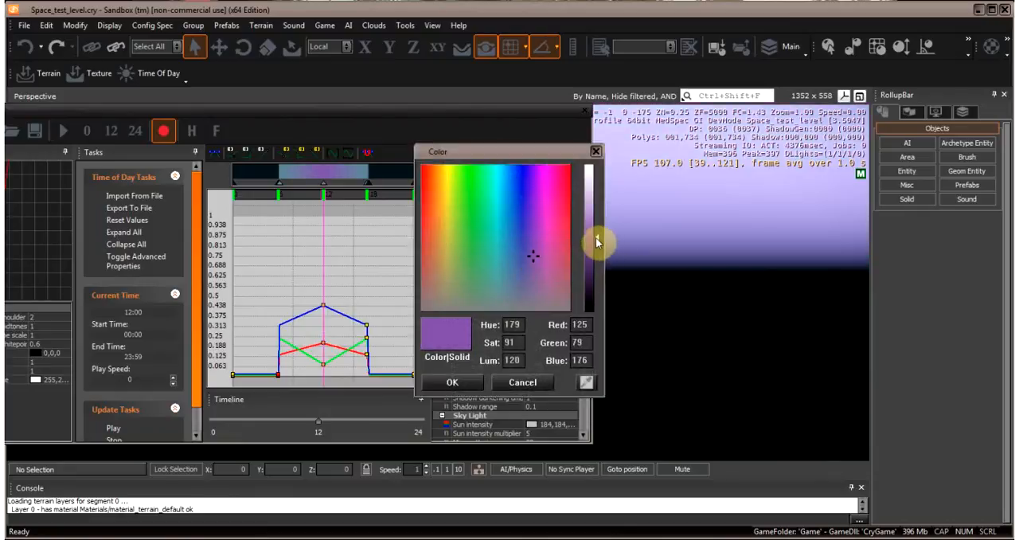
mouse_move(597, 241)
left_mouse_down()
mouse_move(598, 200)
mouse_move(598, 266)
mouse_move(598, 250)
left_mouse_up()
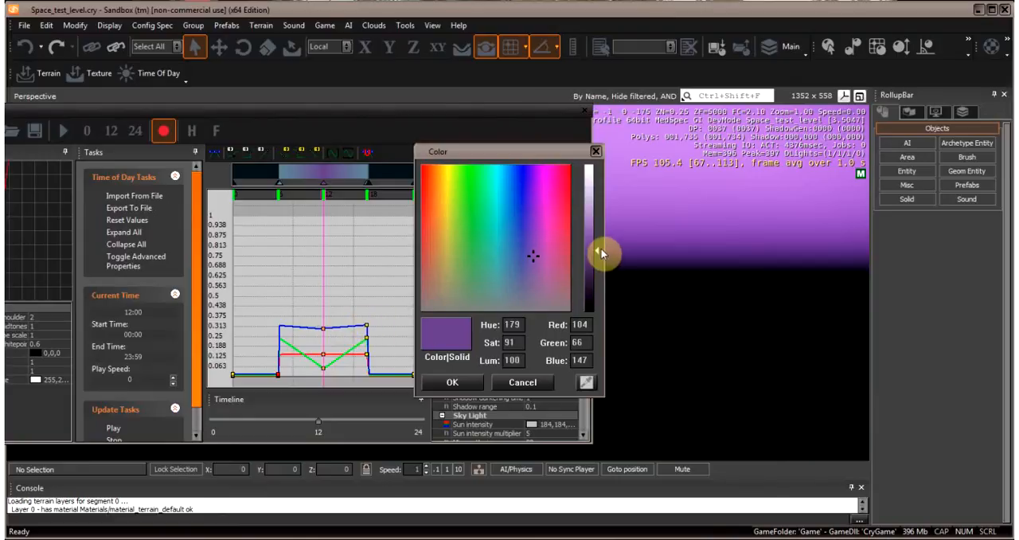
left_click_drag(598, 253, 600, 309)
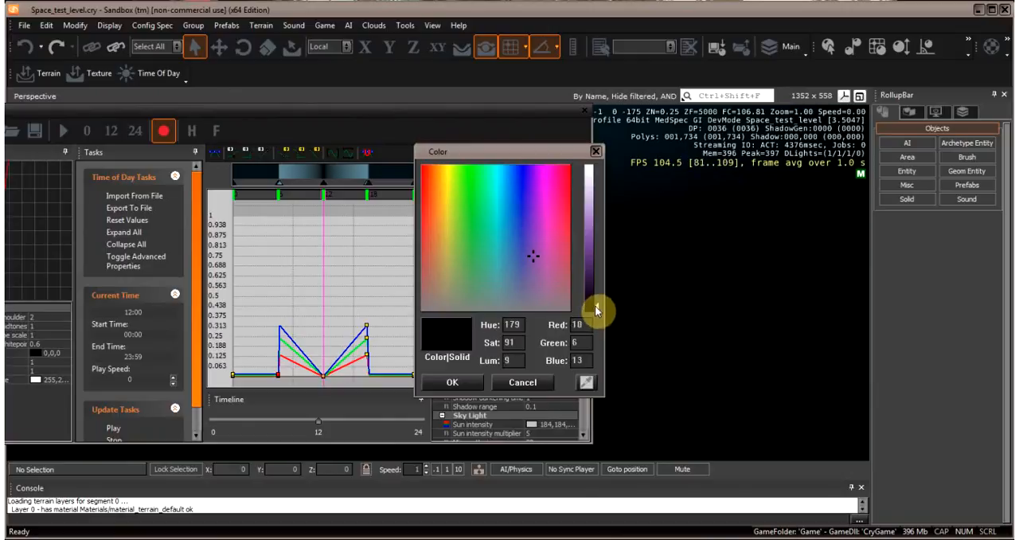
left_click_drag(597, 310, 673, 305)
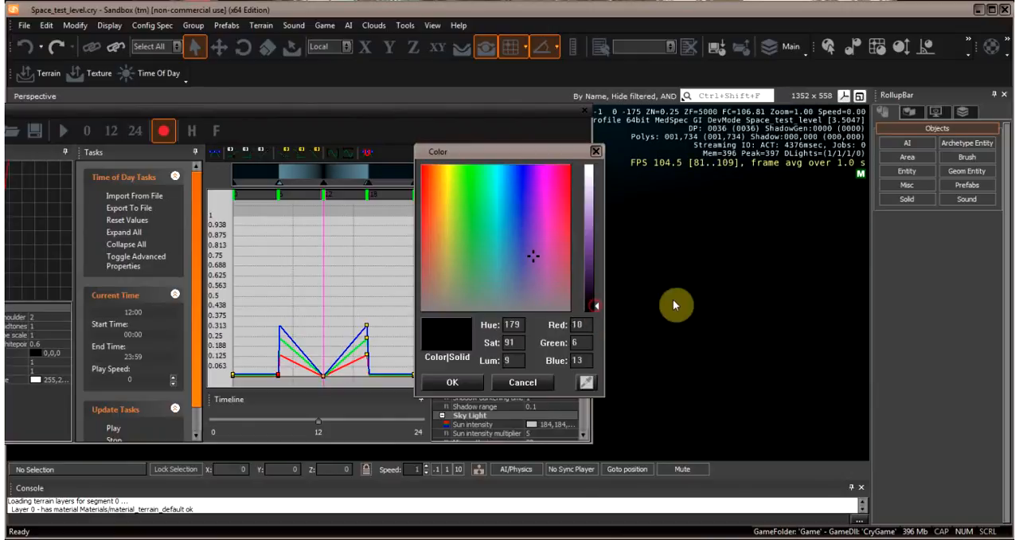
left_click(452, 382)
left_click_drag(457, 112, 295, 114)
right_click_drag(588, 188, 588, 199)
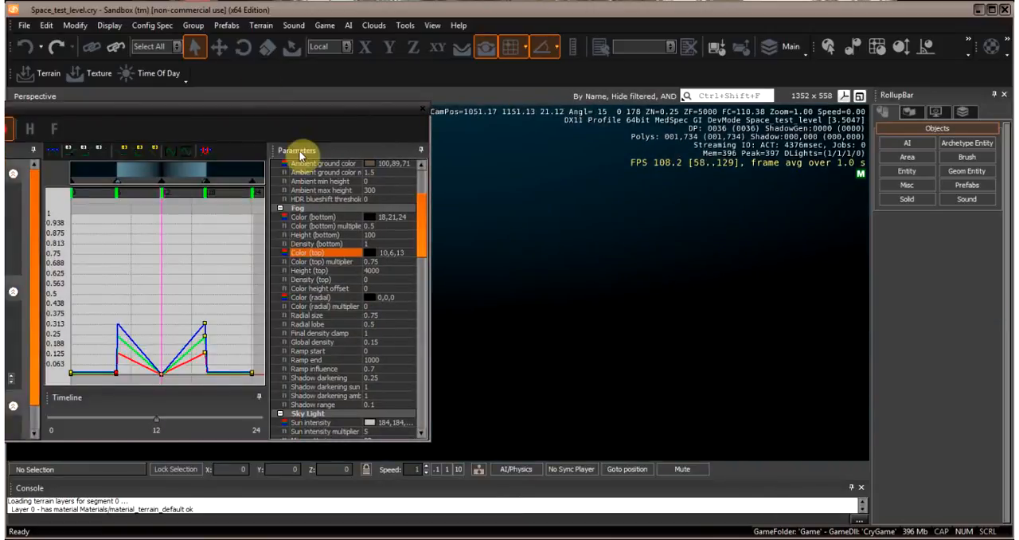
- Darken the HDR Color balance to a dark grey of about 81 per channel and look up at the sun
left_click_drag(243, 112, 449, 91)
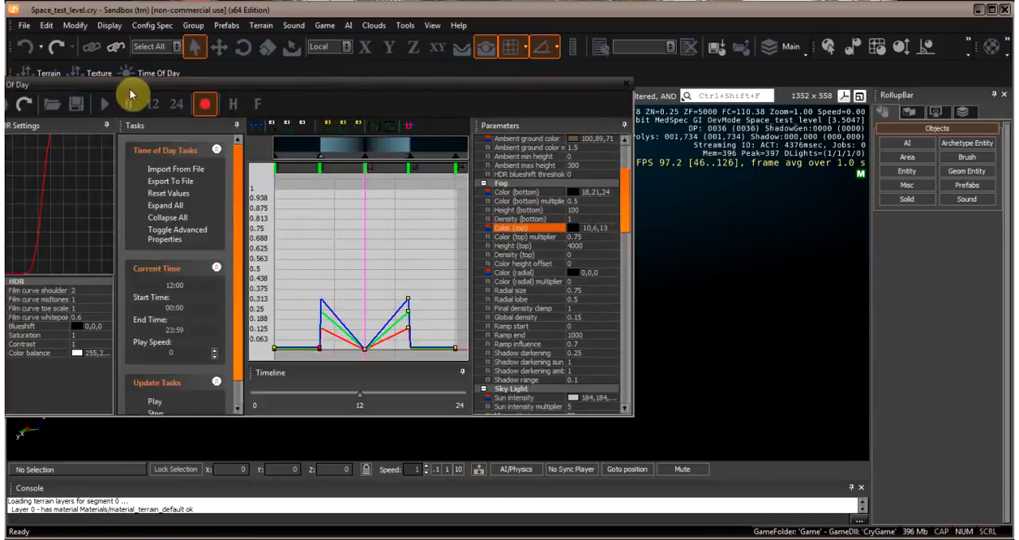
left_click_drag(123, 87, 219, 81)
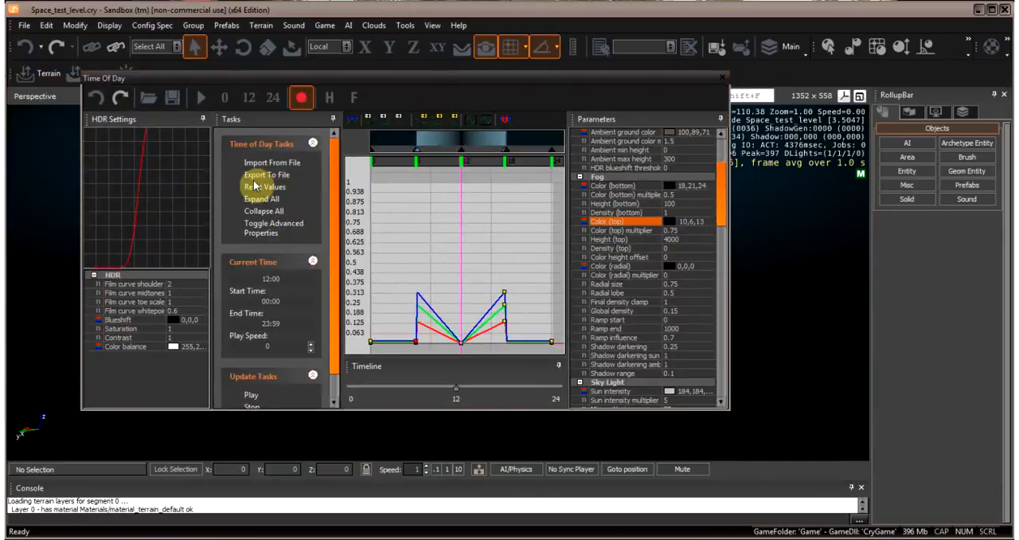
left_click(174, 348)
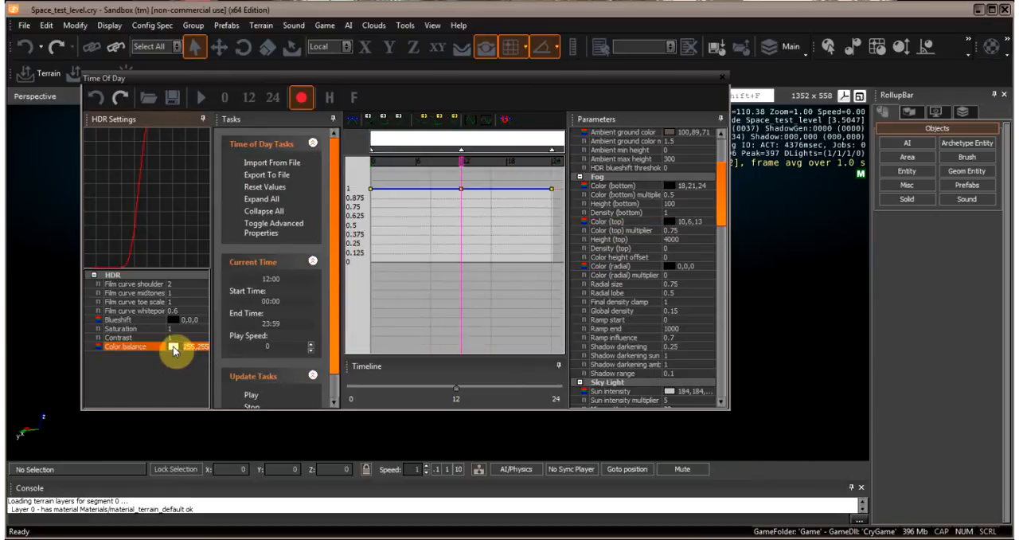
left_click(173, 348)
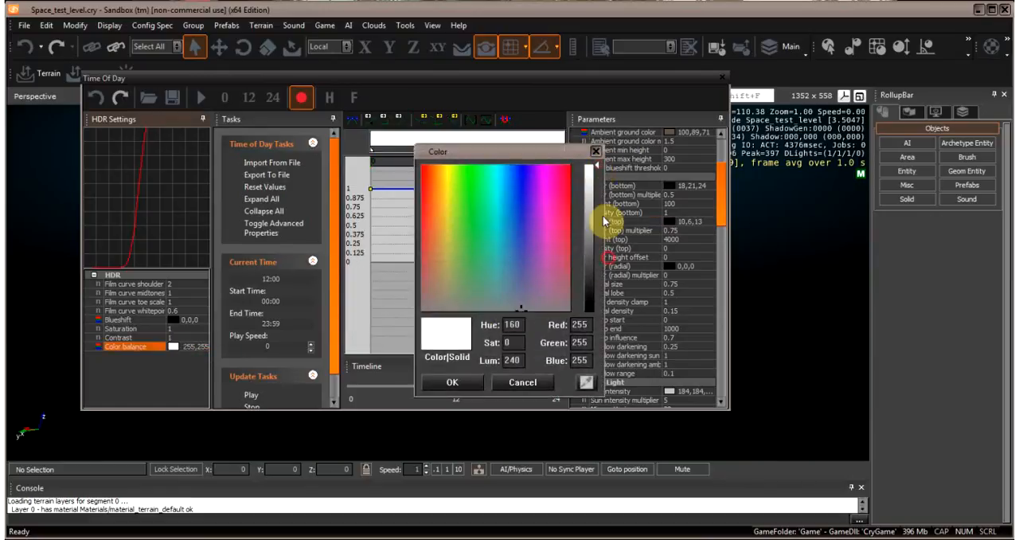
left_click_drag(596, 167, 597, 202)
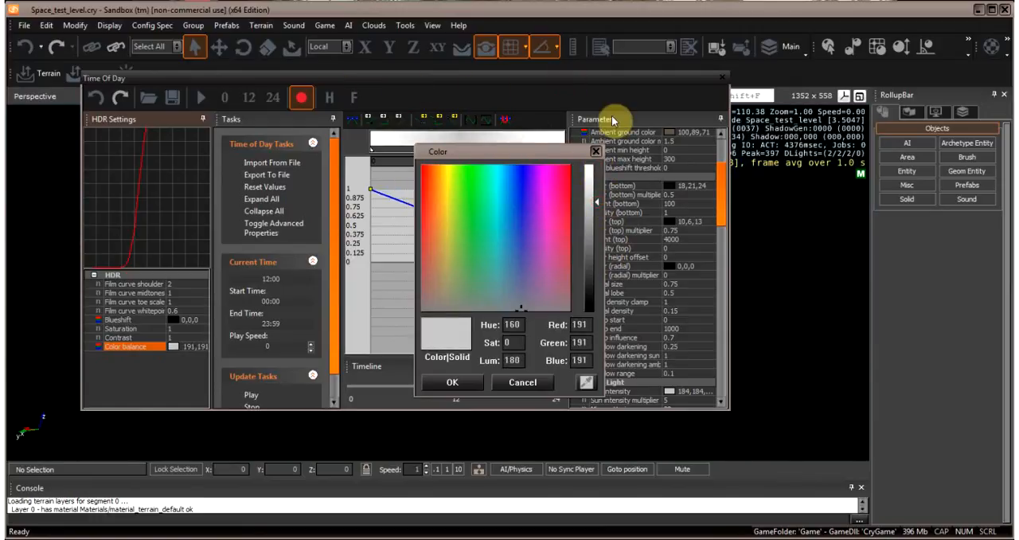
left_click_drag(599, 208, 596, 266)
left_click(460, 383)
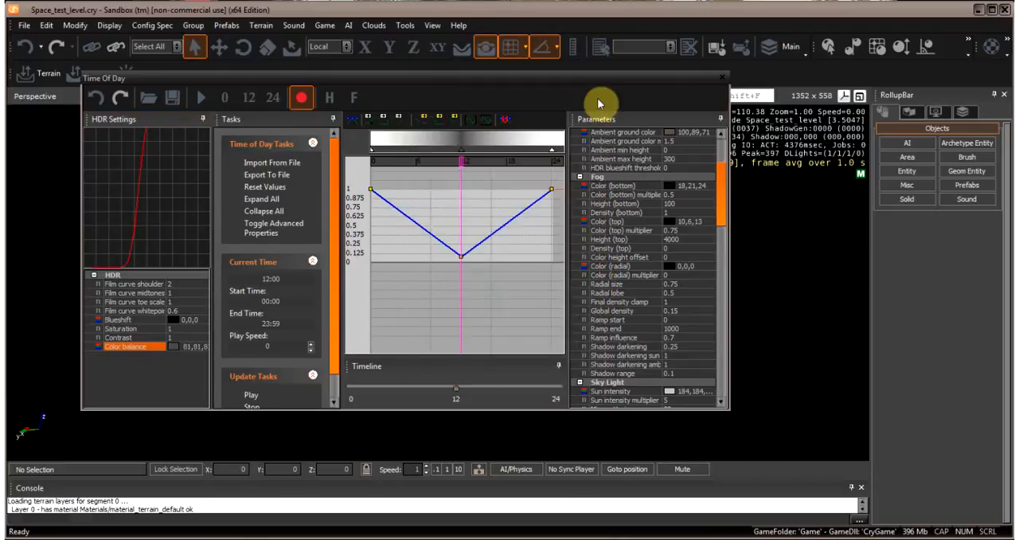
left_click_drag(598, 80, 266, 77)
right_click_drag(602, 214, 602, 214)
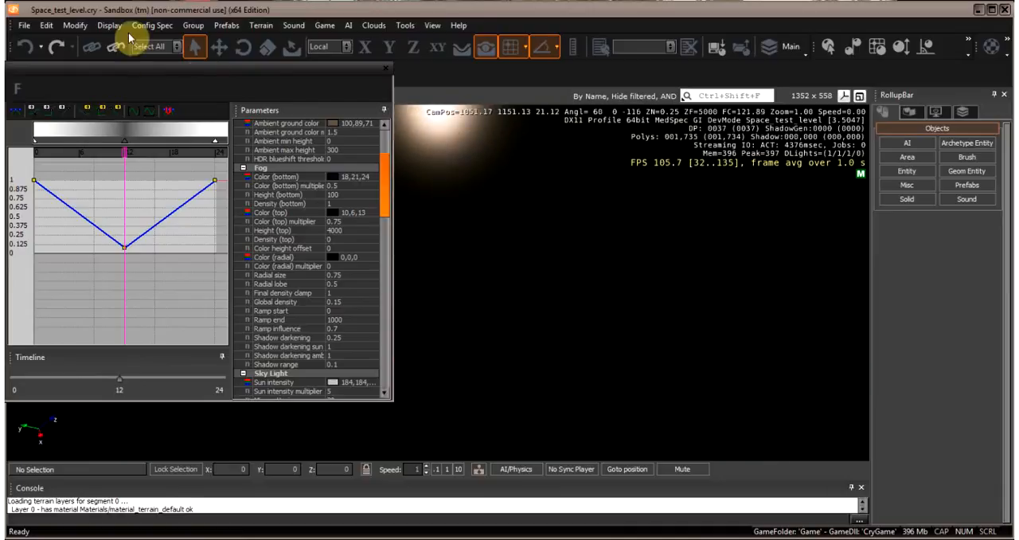
- Set the Night Sky Star intensity to 3 and look around the sky for stars
left_click_drag(169, 69, 105, 59)
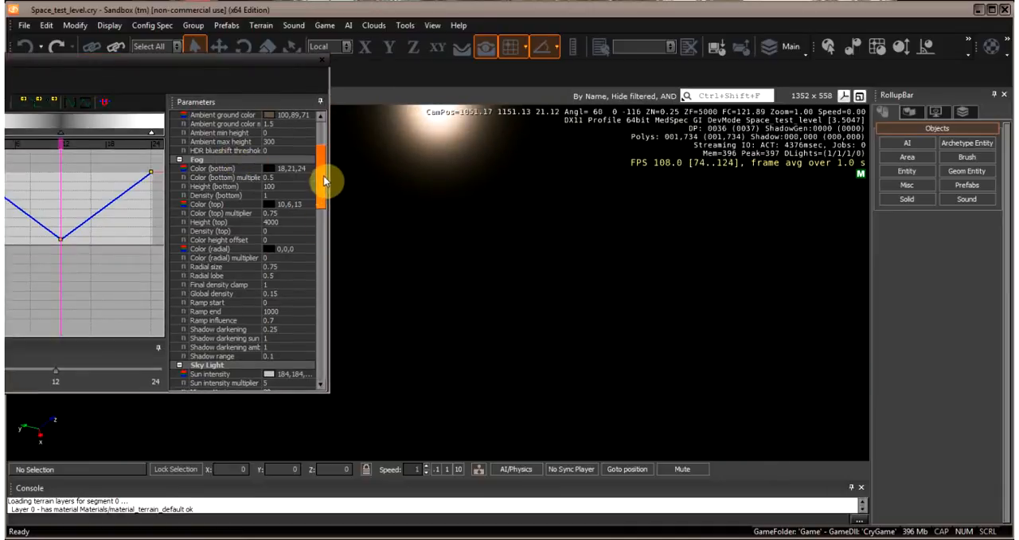
left_click_drag(324, 180, 325, 226)
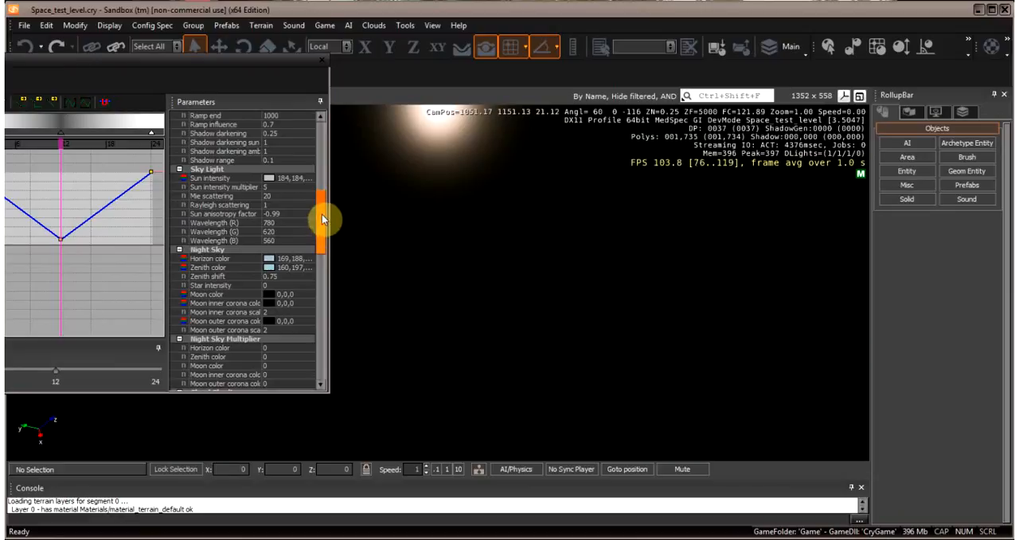
mouse_move(320, 221)
left_mouse_down()
mouse_move(324, 145)
mouse_move(323, 232)
left_mouse_up()
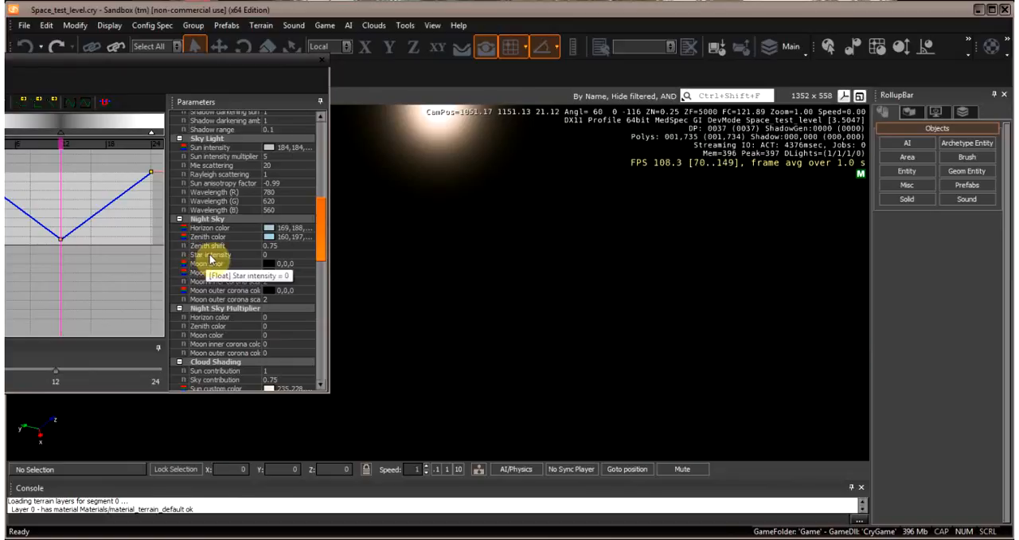
left_click(268, 255)
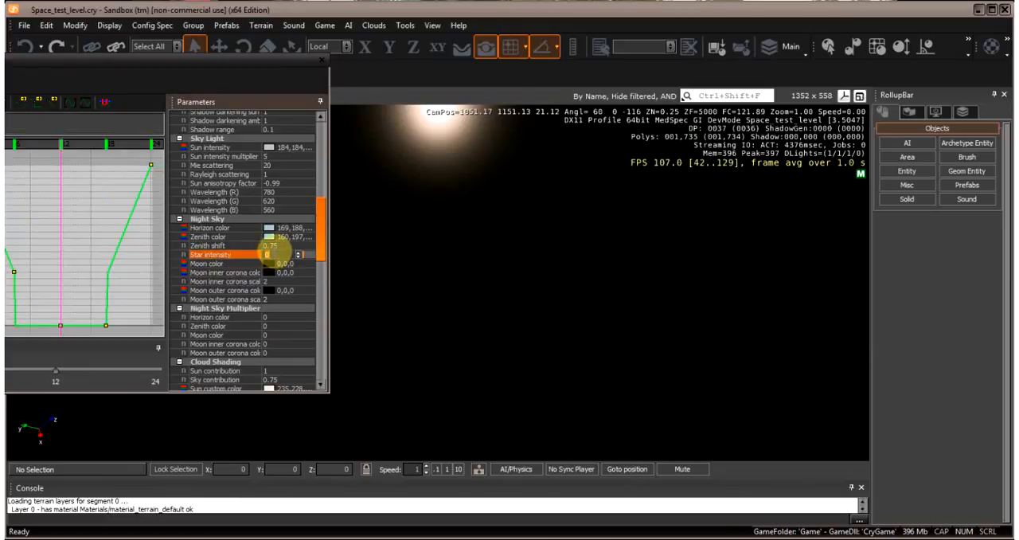
type("3")
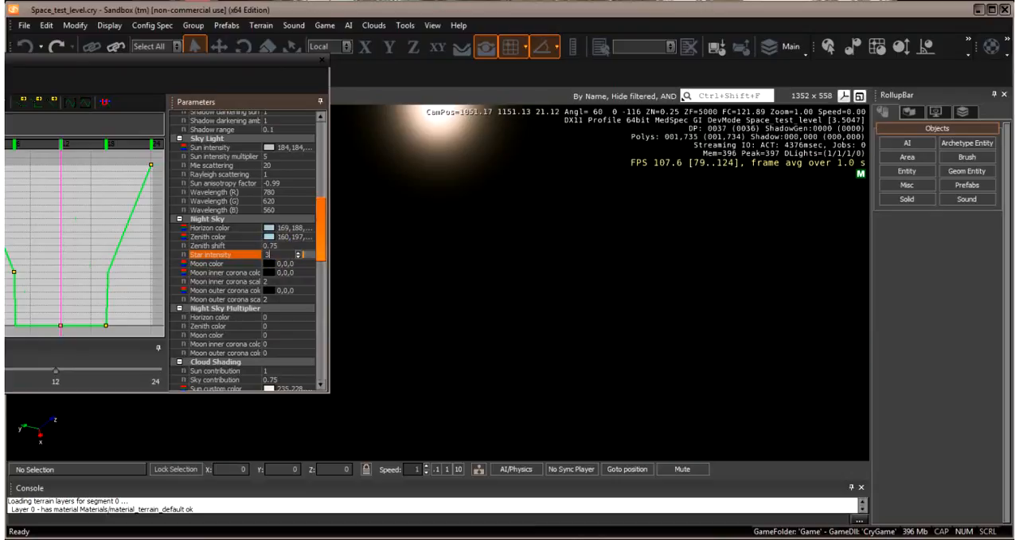
key("Return")
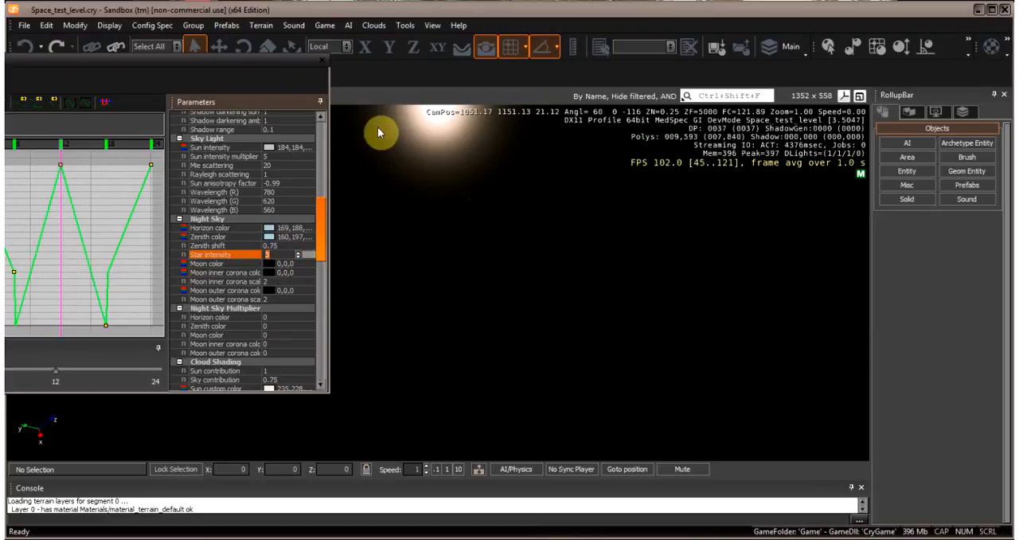
right_click_drag(525, 235, 526, 234)
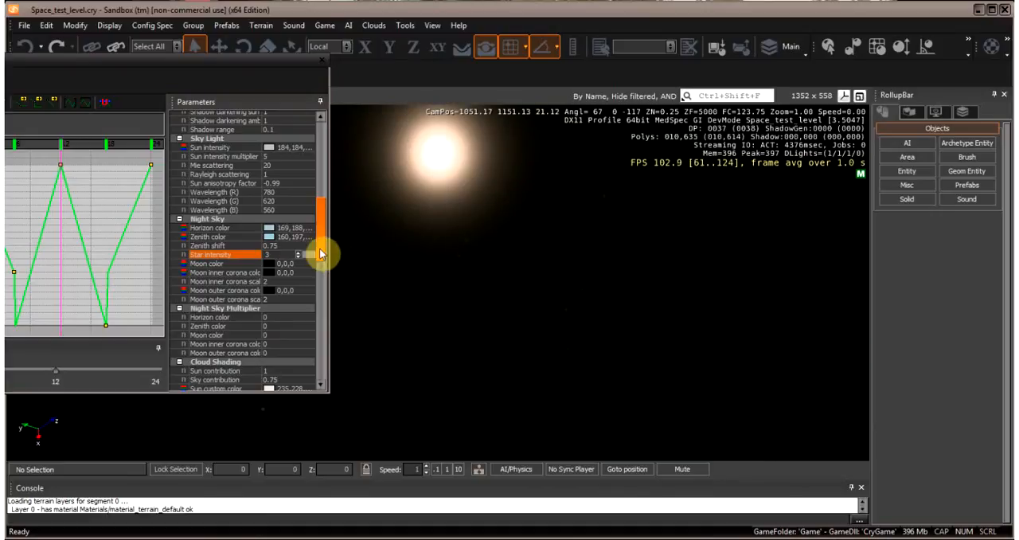
- Look through the Time Of Day parameters from Night Sky down to Shadows, including the Color Filter Brightness curve
left_click_drag(325, 239, 326, 264)
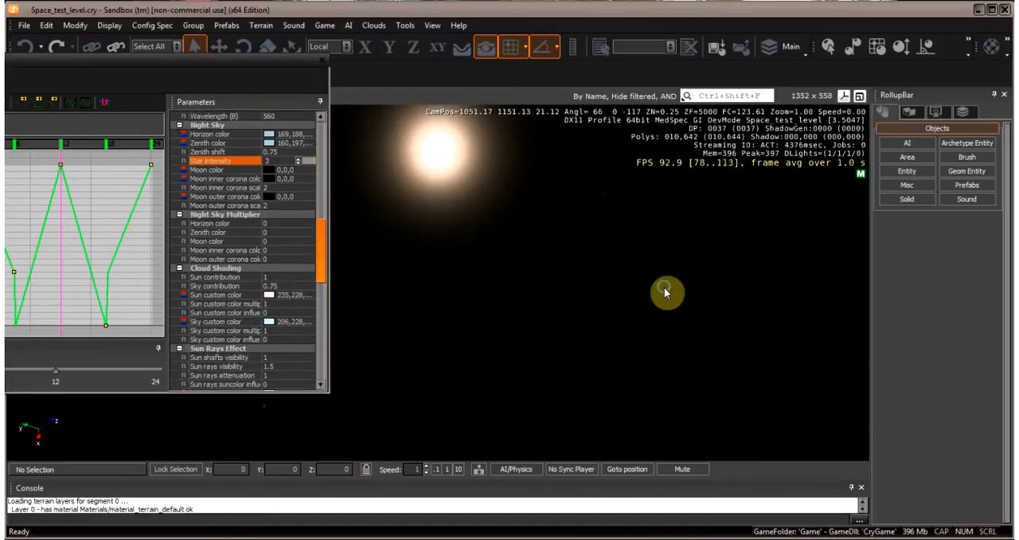
right_click_drag(665, 286, 665, 287)
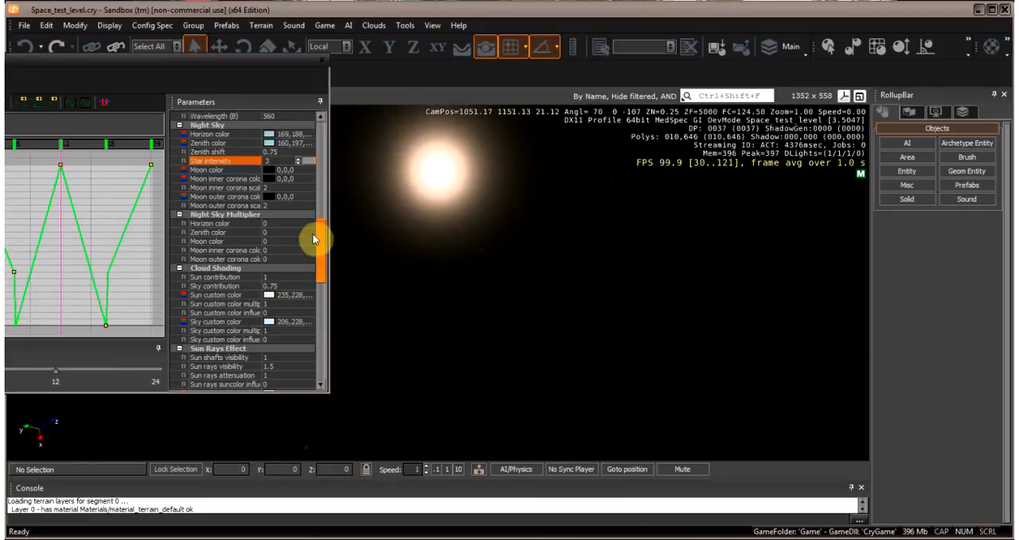
left_click_drag(322, 237, 327, 280)
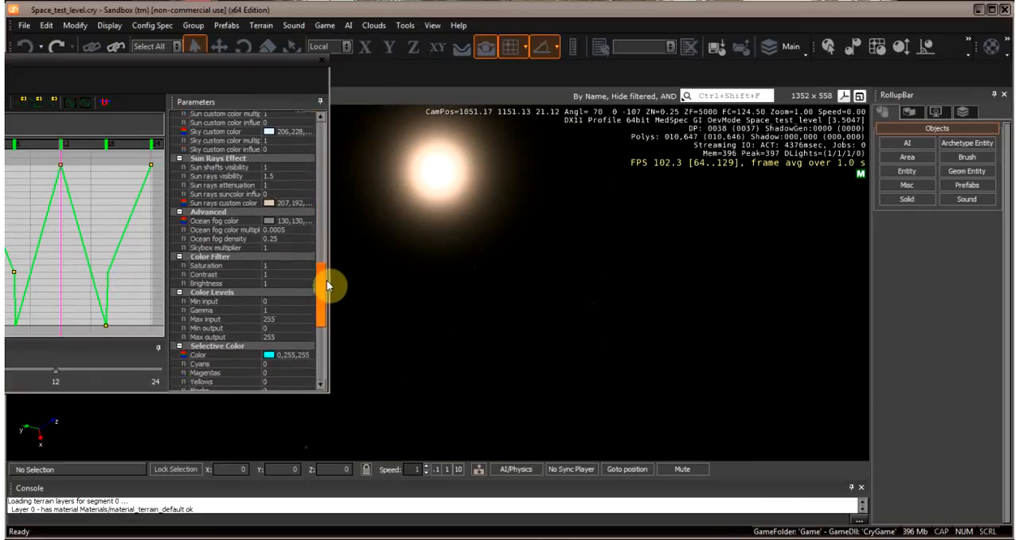
left_click(242, 278)
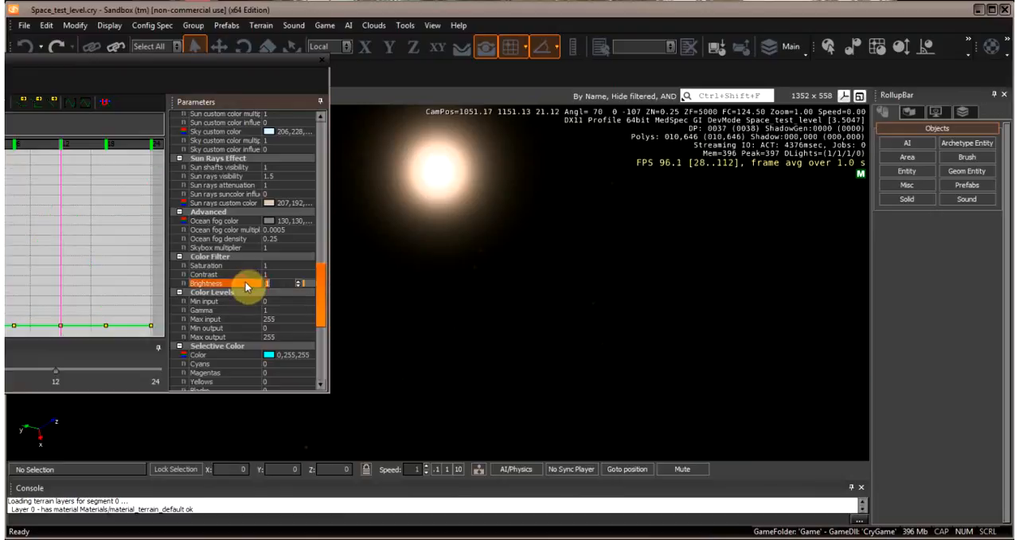
left_click_drag(319, 296, 323, 314)
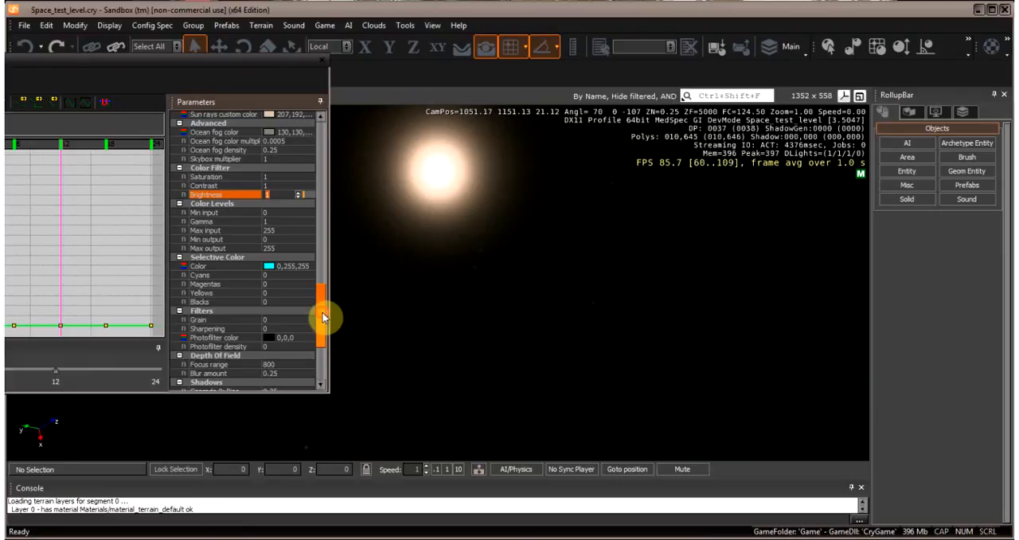
scroll(324, 315, "down", 2)
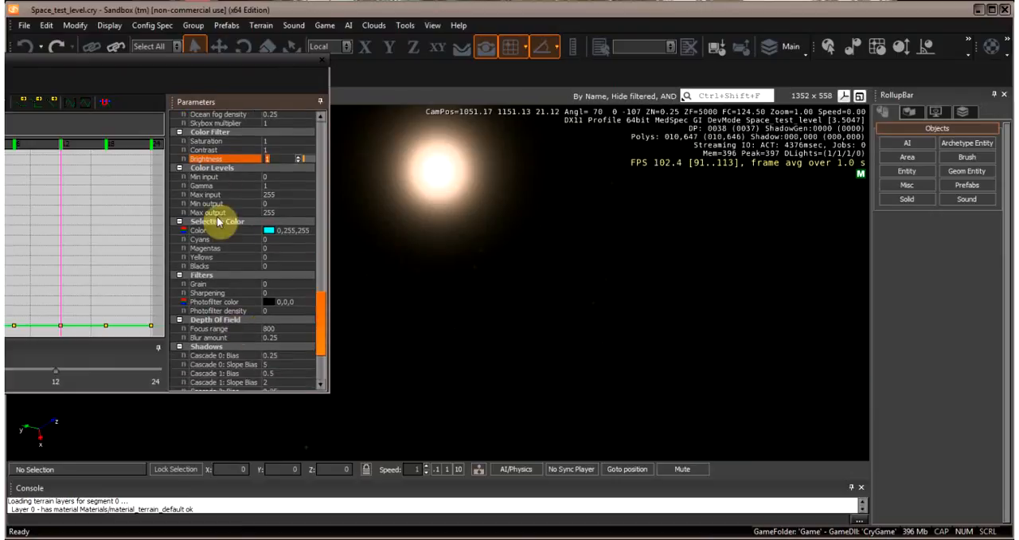
left_click_drag(152, 67, 259, 57)
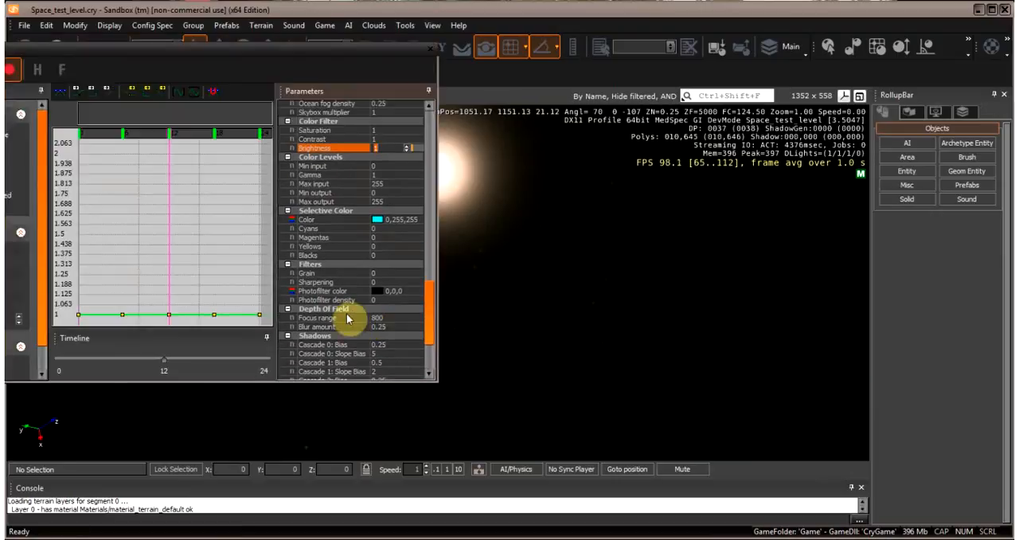
scroll(435, 304, "down", 1)
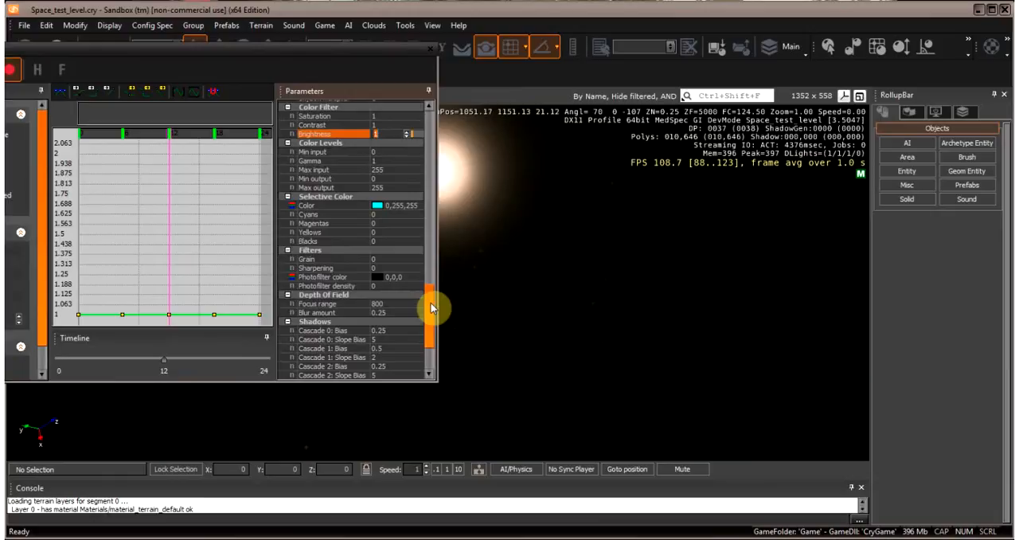
scroll(430, 308, "down", 3)
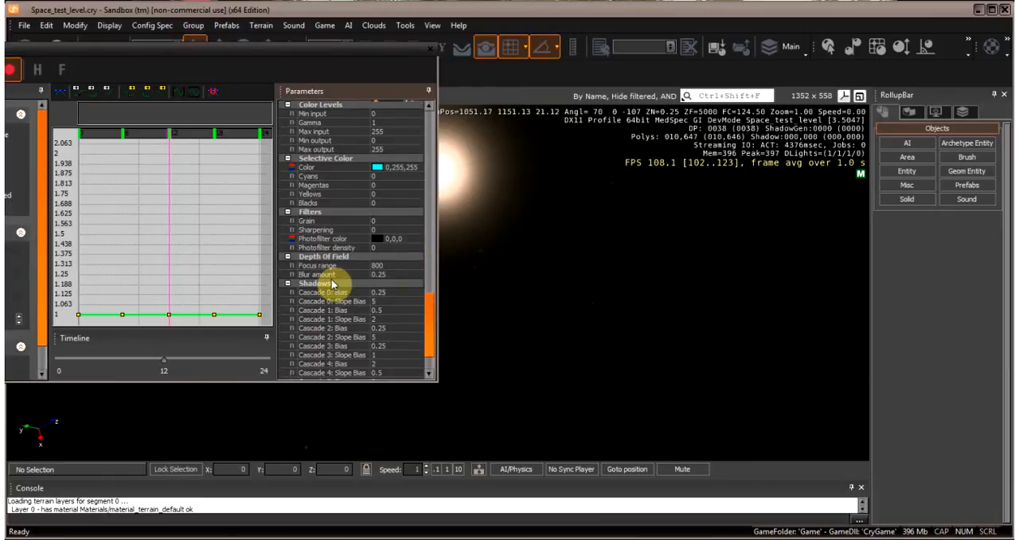
- Lower the Depth Of Field Blur amount curve to 0 near 12:00 and about 0.03 near 18:00, and raise its end key slightly above zero
left_click(317, 275)
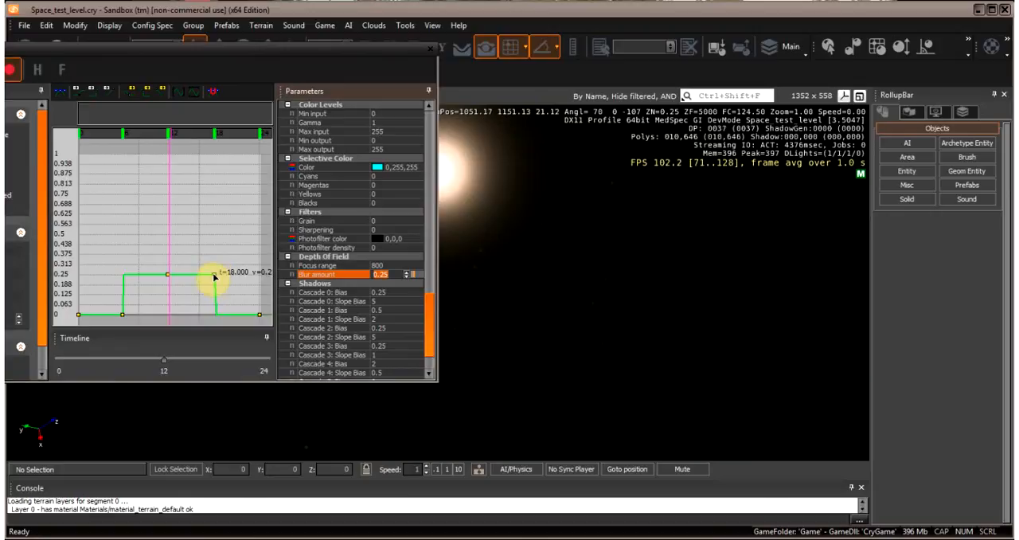
left_click_drag(215, 274, 207, 310)
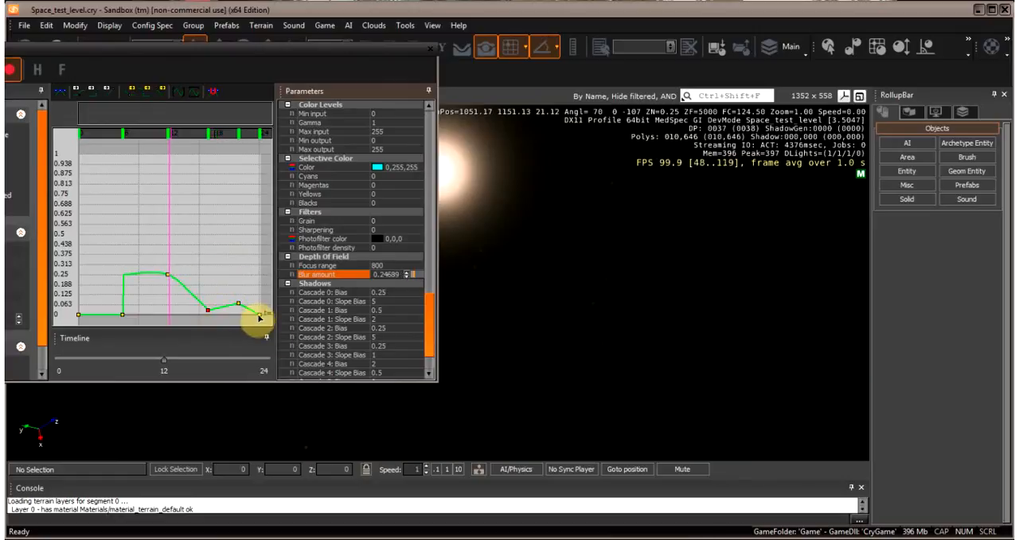
mouse_move(260, 312)
left_mouse_down()
mouse_move(258, 235)
mouse_move(261, 303)
left_mouse_up()
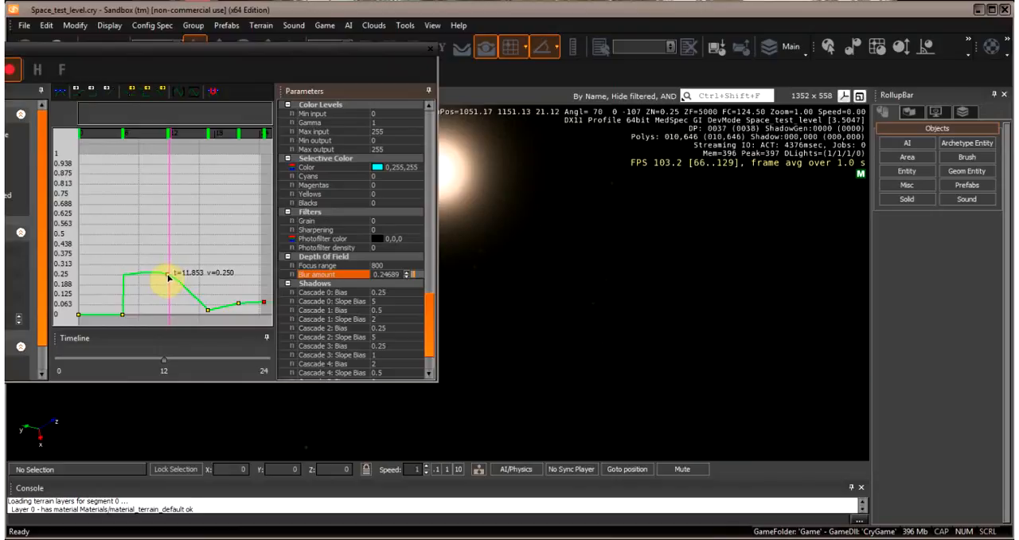
left_click_drag(167, 277, 162, 321)
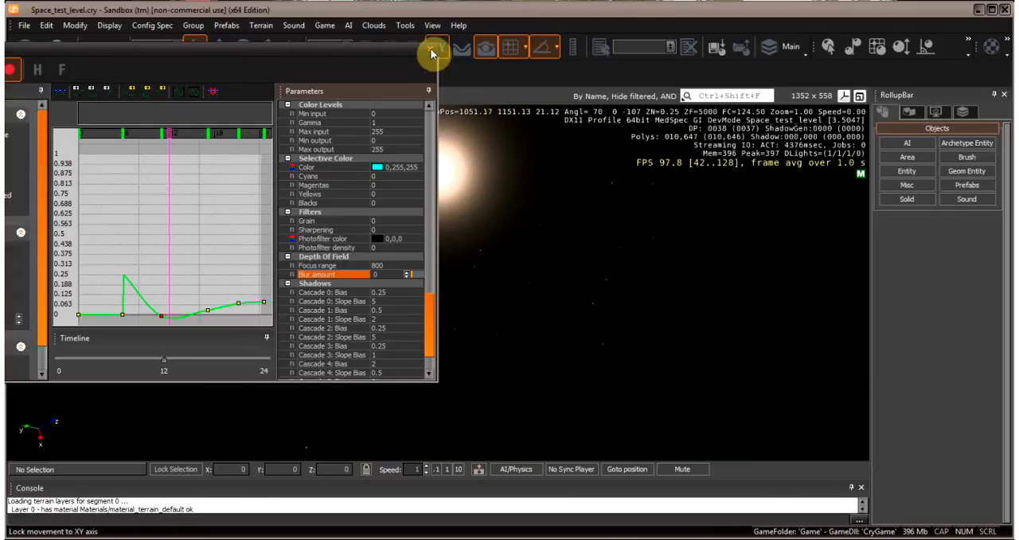
- Close the Time Of Day window and look around the full viewport to check the stars and sun
left_click(430, 50)
right_click_drag(629, 298, 587, 260)
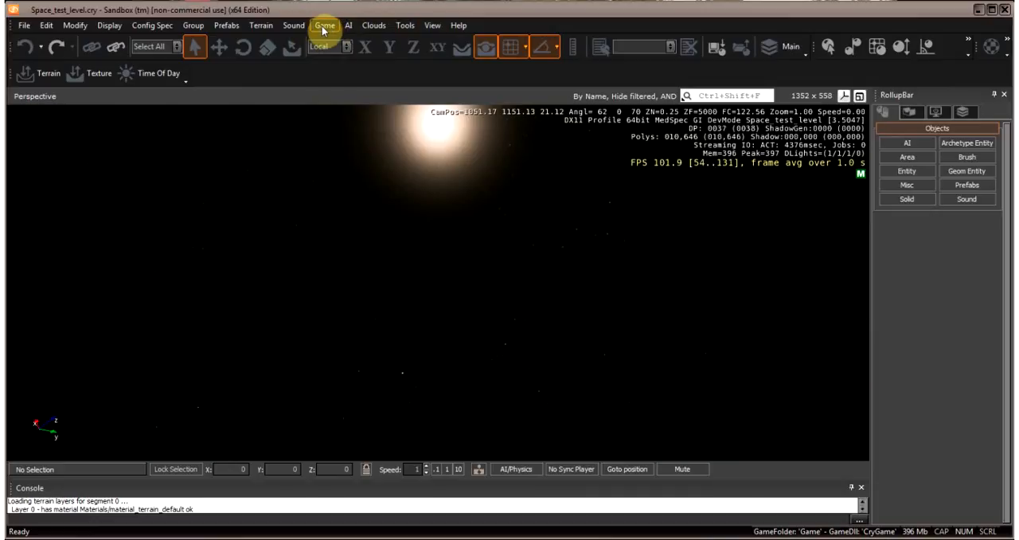
right_click_drag(613, 293, 634, 287)
right_click_drag(667, 250, 642, 283)
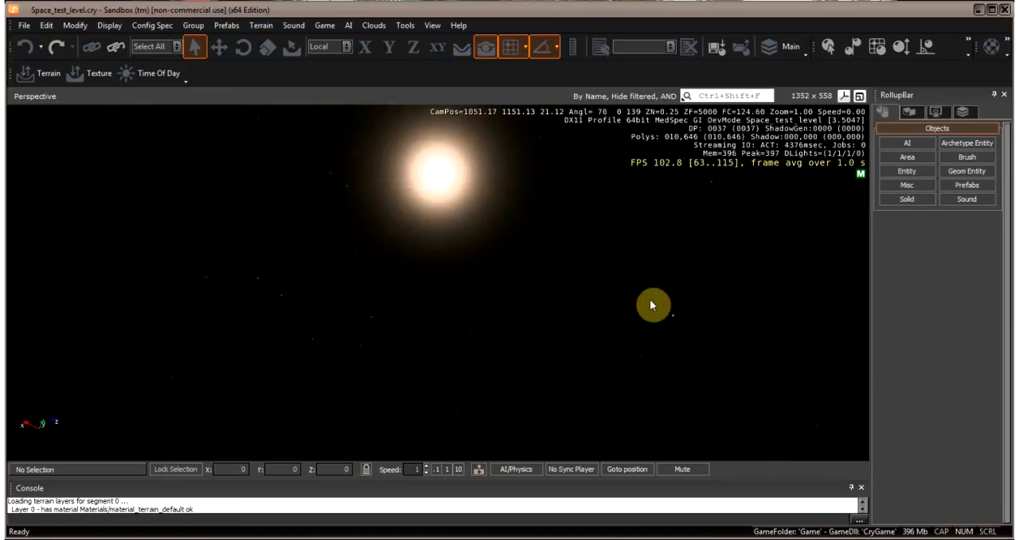
right_click_drag(651, 301, 637, 299)
right_click_drag(642, 298, 659, 295)
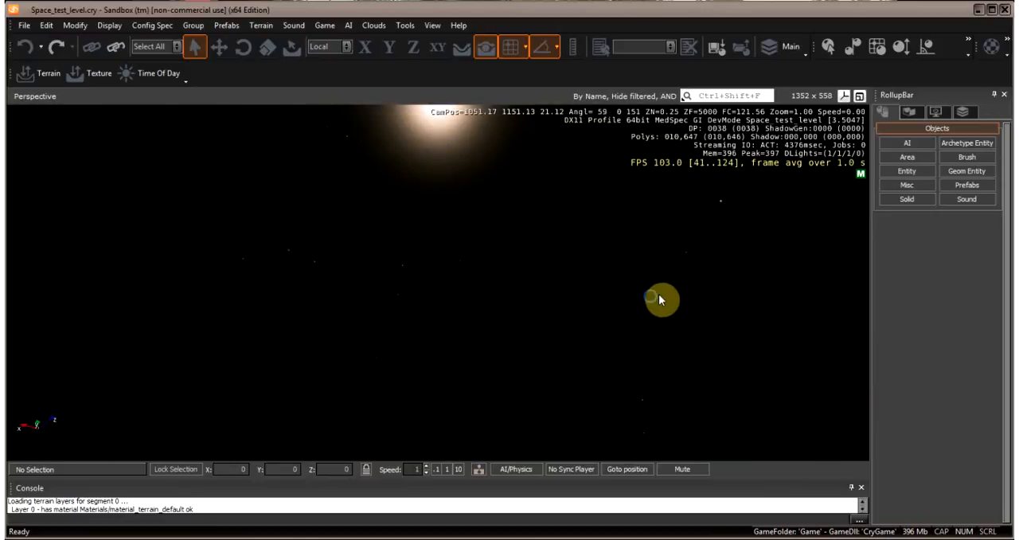
- Reopen the Time Of Day settings to review the Sky and Fog parameters, then close them and look up at the sun
left_click(259, 27)
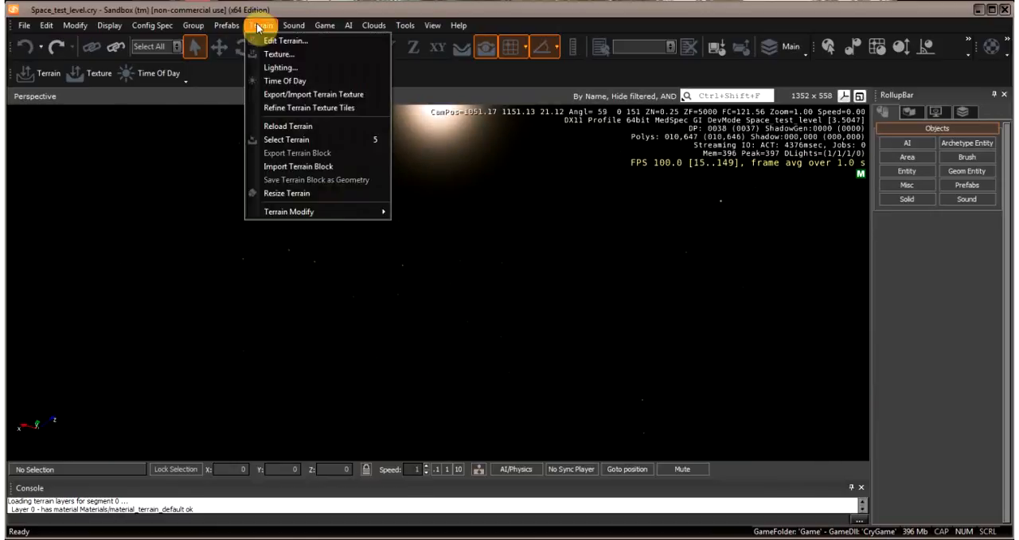
left_click(293, 83)
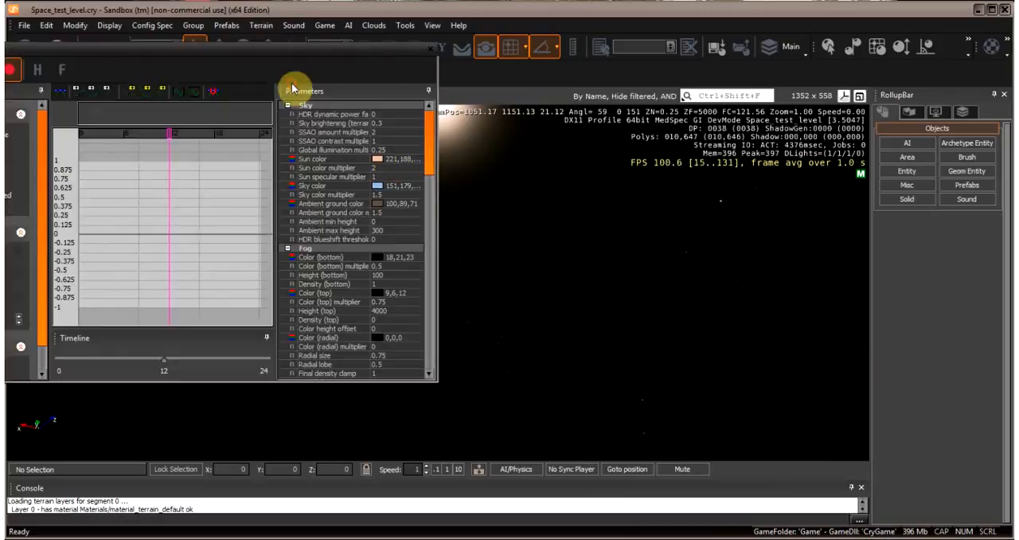
left_click_drag(278, 61, 460, 72)
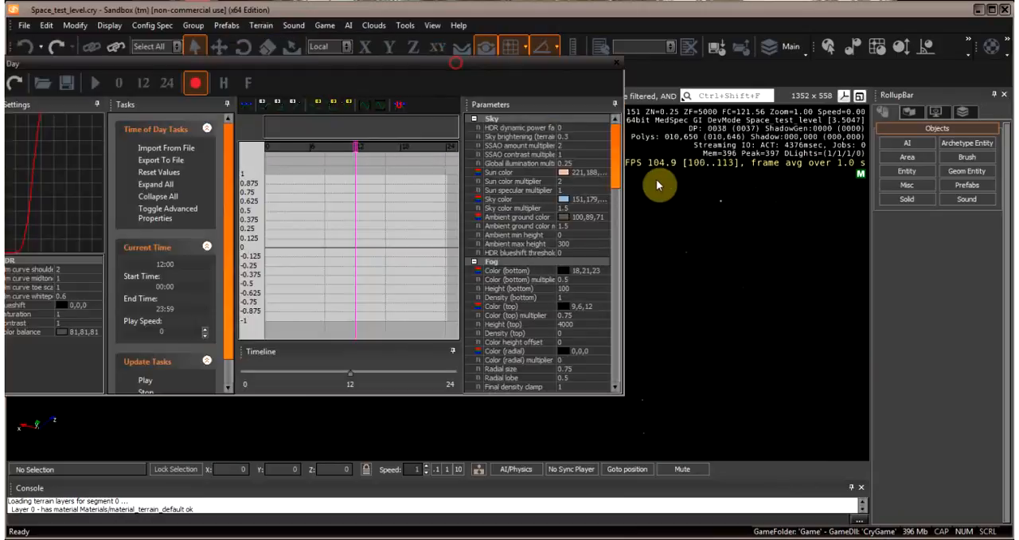
left_click_drag(620, 144, 610, 102)
left_click(618, 67)
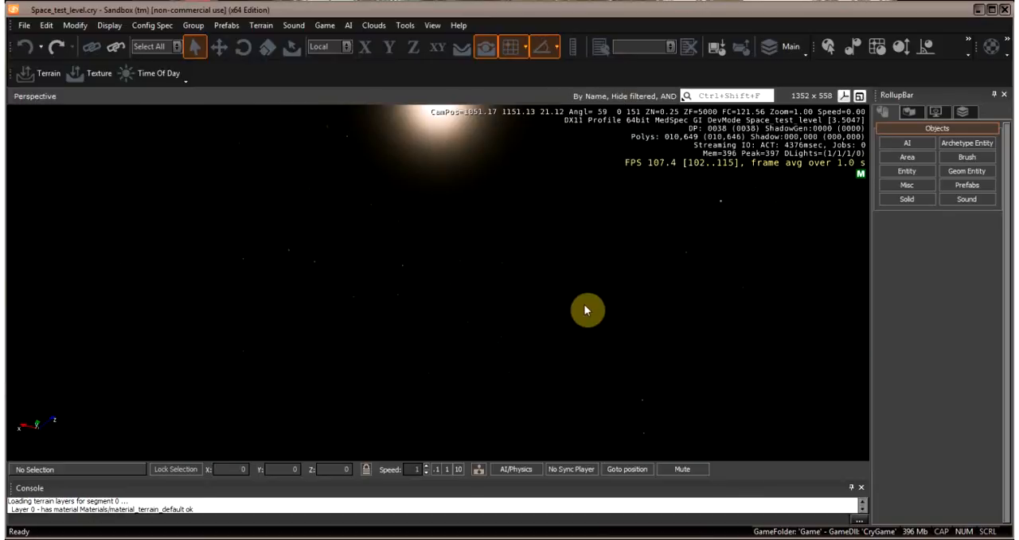
right_click_drag(552, 231, 642, 297)
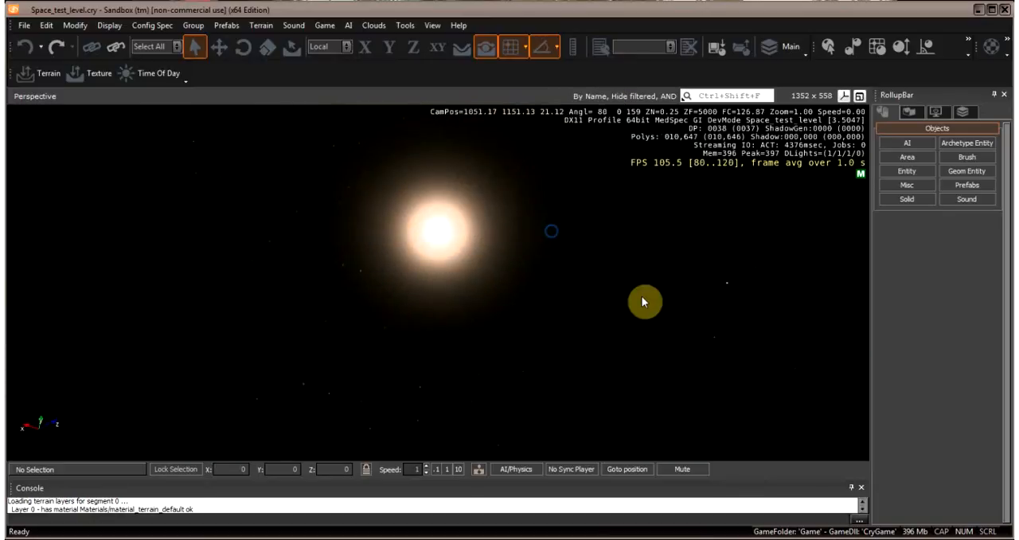